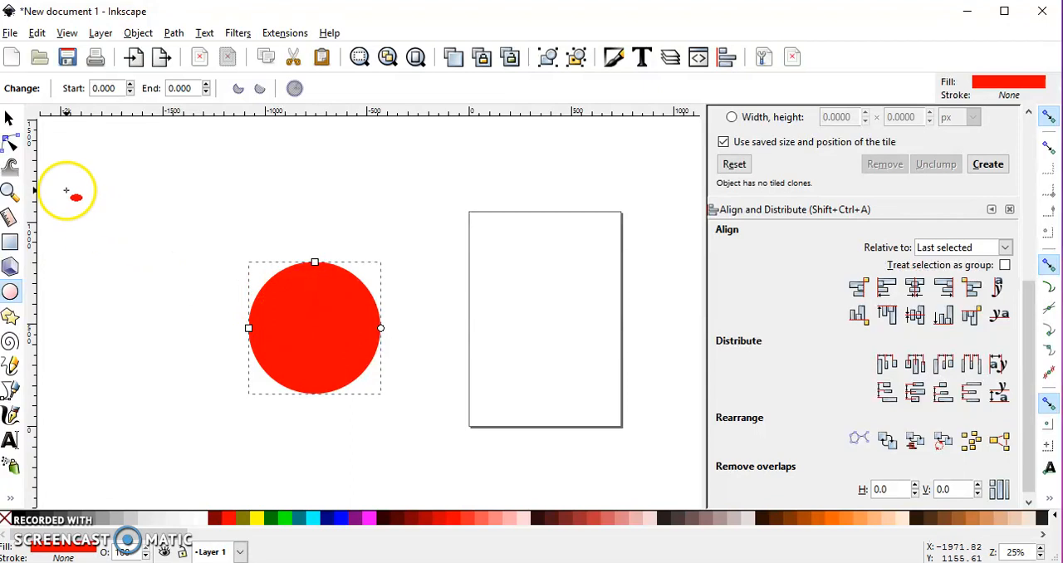
Draw a small five-cornered black star about 55 px wide above and left of the red circle and convert it to a path.
{"action": "left_click", "coordinate": [10, 316]}
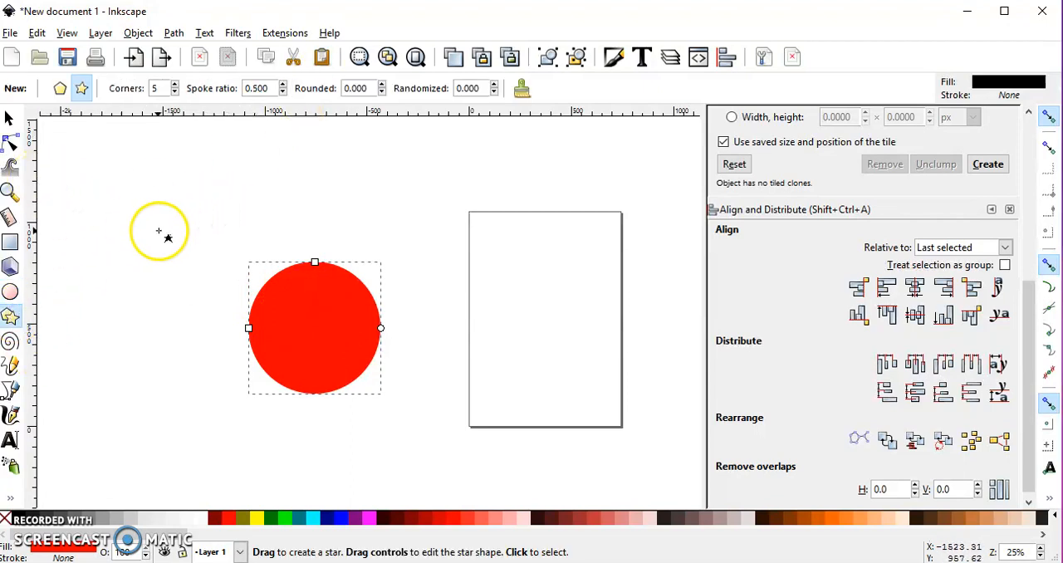
{"action": "left_click_drag", "start_coordinate": [147, 223], "coordinate": [151, 227]}
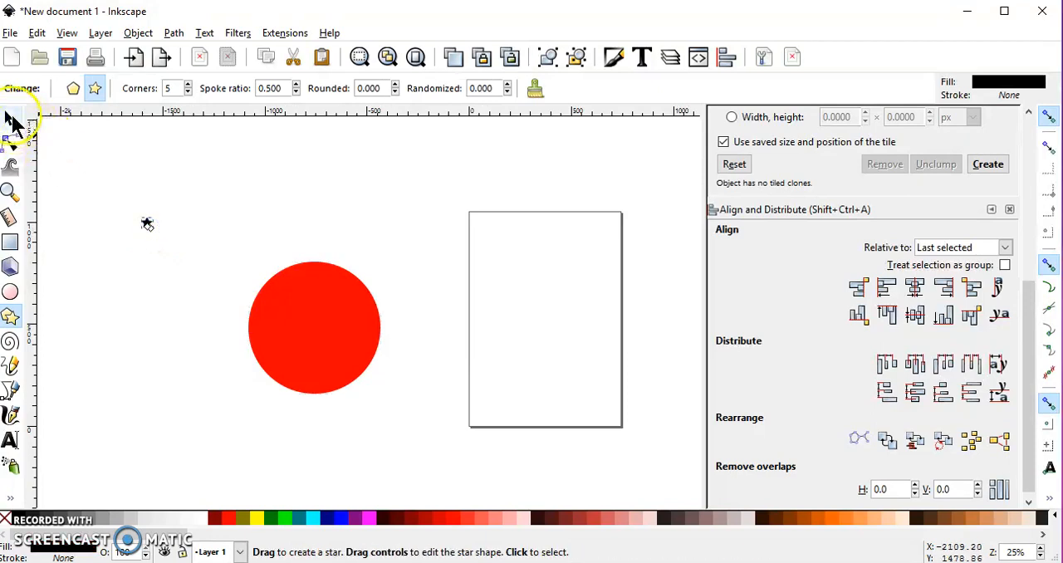
{"action": "left_click", "coordinate": [173, 34]}
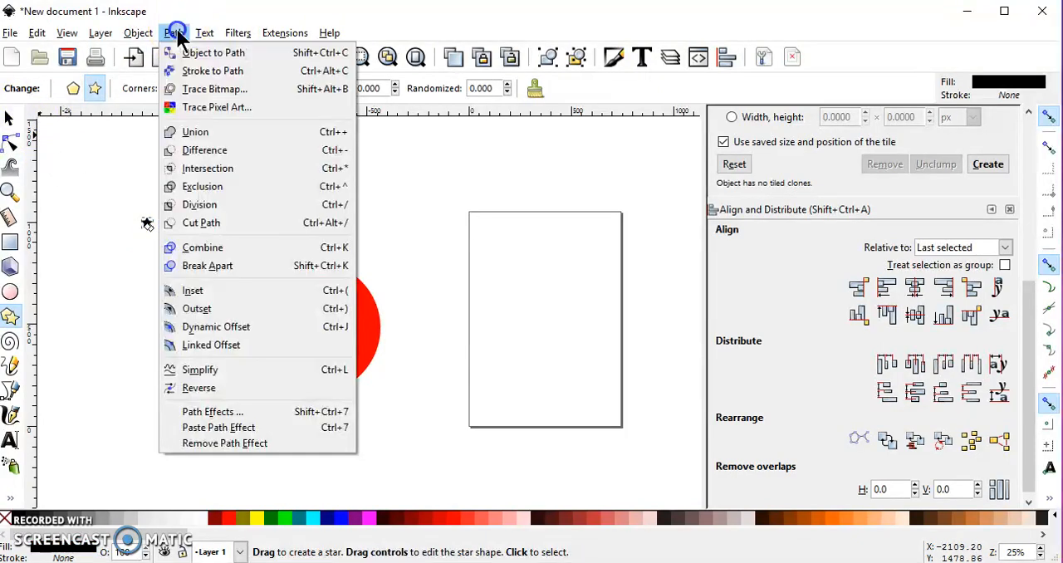
{"action": "left_click", "coordinate": [213, 53]}
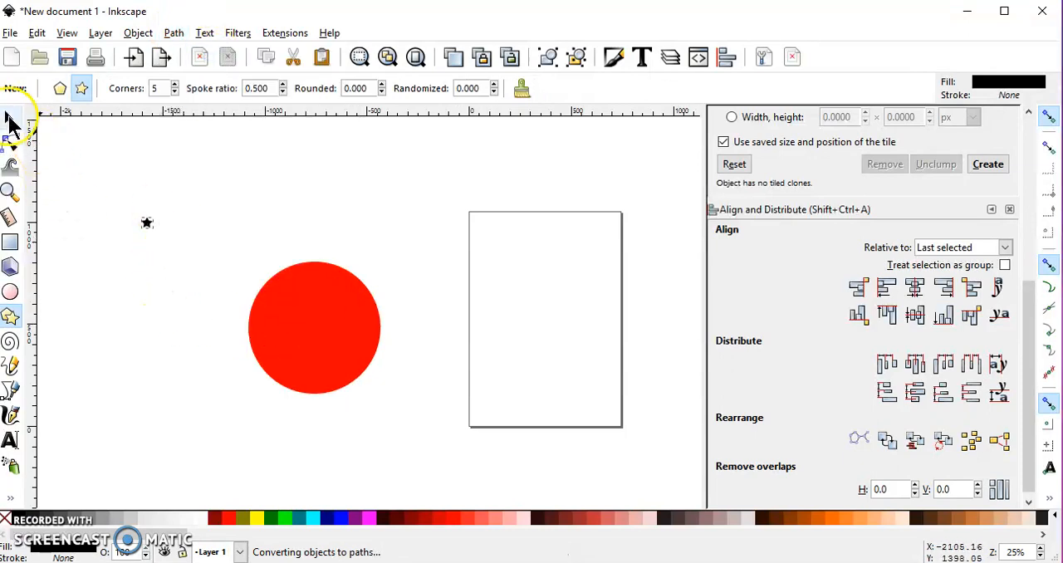
Convert the red circle to a path.
{"action": "left_click", "coordinate": [10, 120]}
{"action": "left_click", "coordinate": [350, 310]}
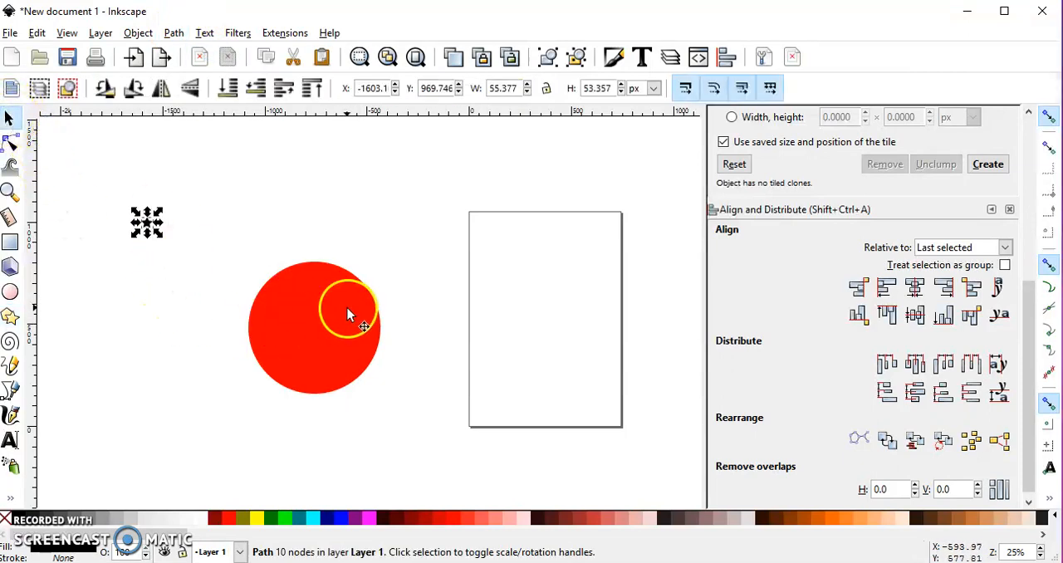
{"action": "left_click", "coordinate": [174, 34]}
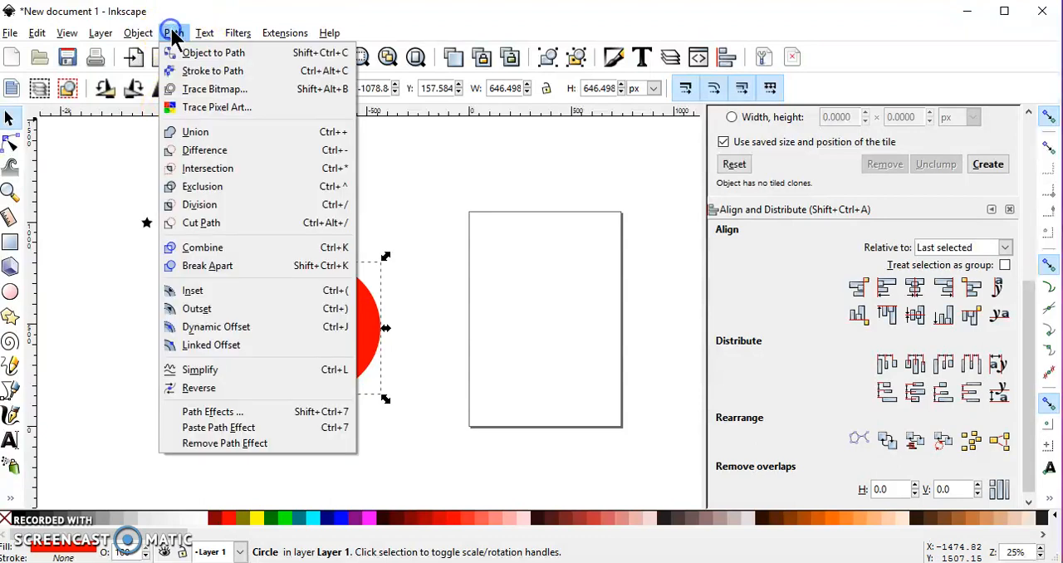
{"action": "left_click", "coordinate": [221, 53]}
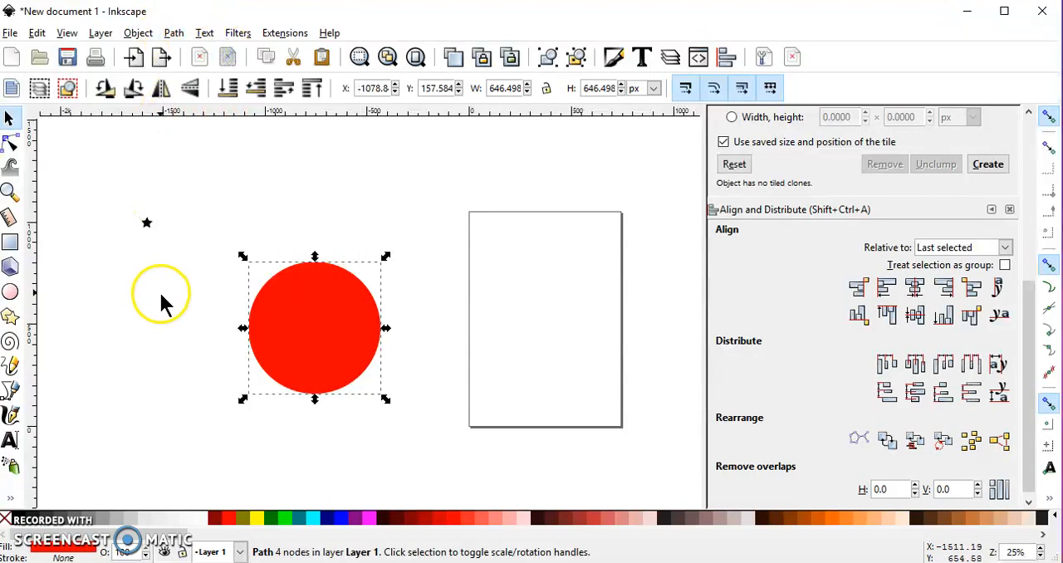
Move the star's rotation center straight down to about 330 px below the star.
{"action": "left_click", "coordinate": [146, 224]}
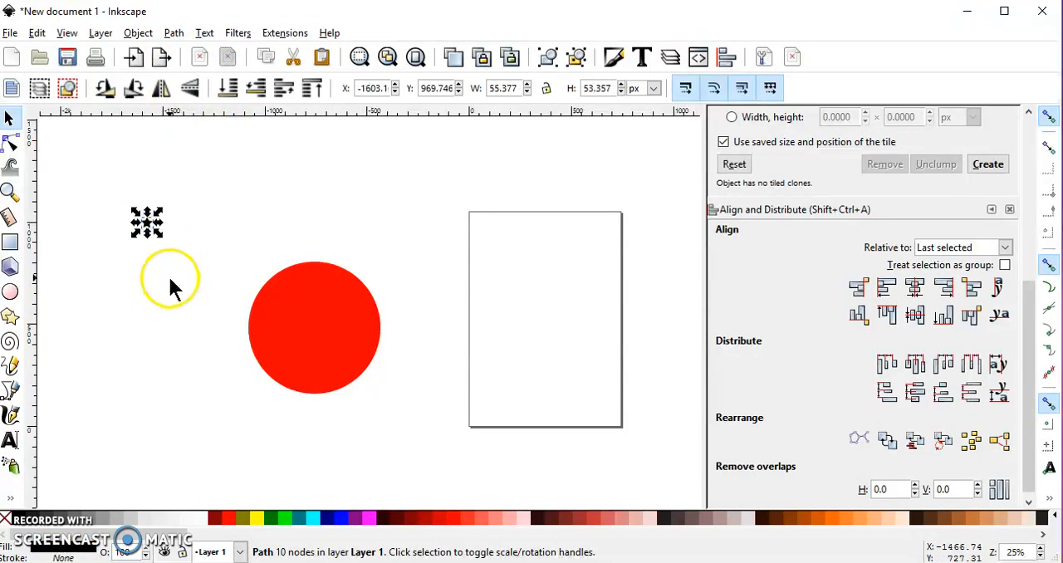
{"action": "scroll", "coordinate": [149, 232], "scroll_direction": "up", "scroll_amount": 3}
{"action": "left_click", "coordinate": [150, 233]}
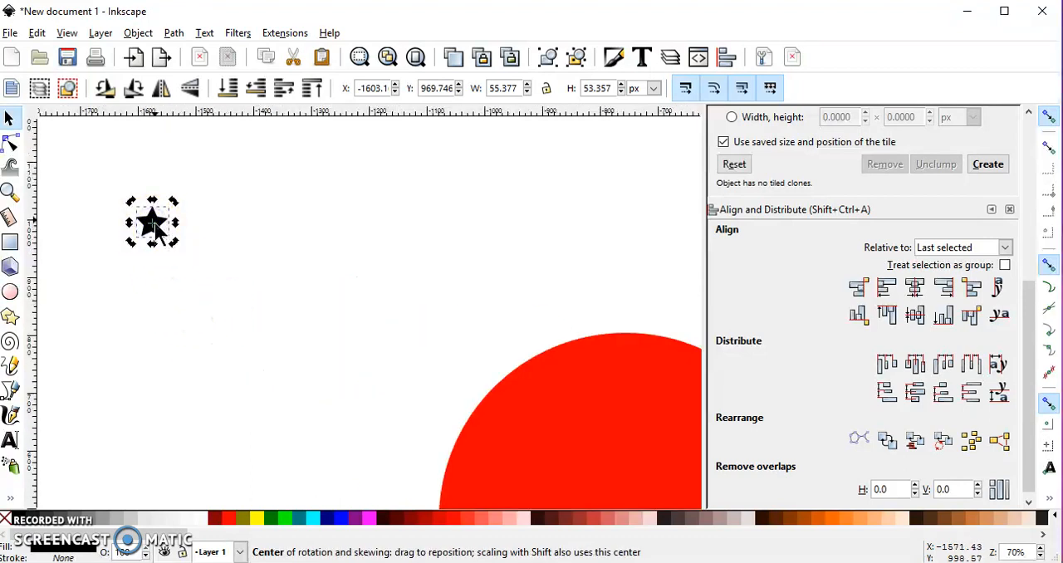
{"action": "left_click", "coordinate": [156, 233]}
{"action": "key", "text": "ctrl"}
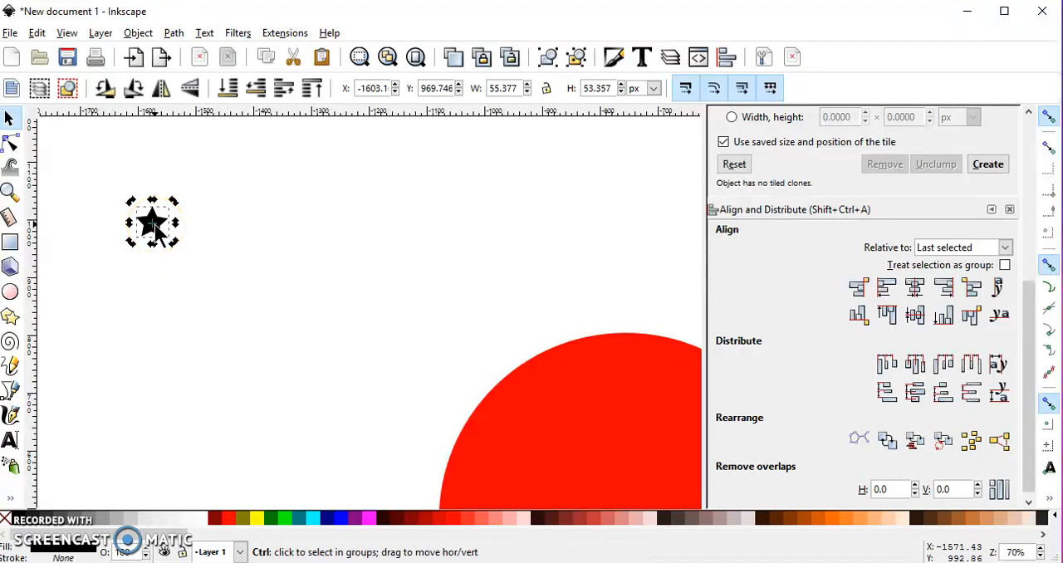
{"action": "left_click_drag", "start_coordinate": [156, 232], "coordinate": [163, 414]}
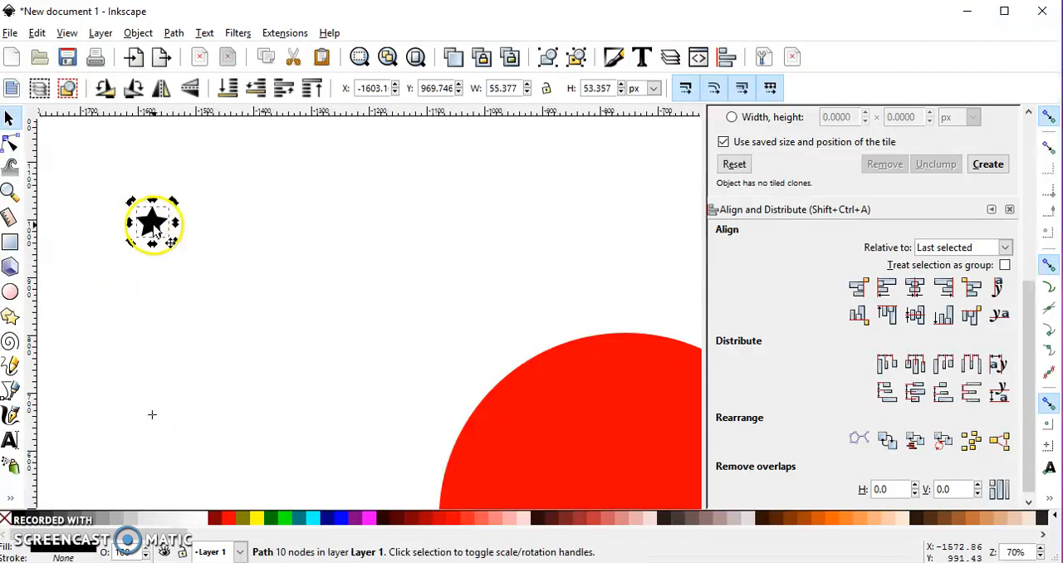
Create tiled clones of the star in 1 row and 36 columns, using simple translation, Shift X -100% and rotation -100° per column.
{"action": "left_click", "coordinate": [38, 33]}
{"action": "mouse_move", "coordinate": [88, 277]}
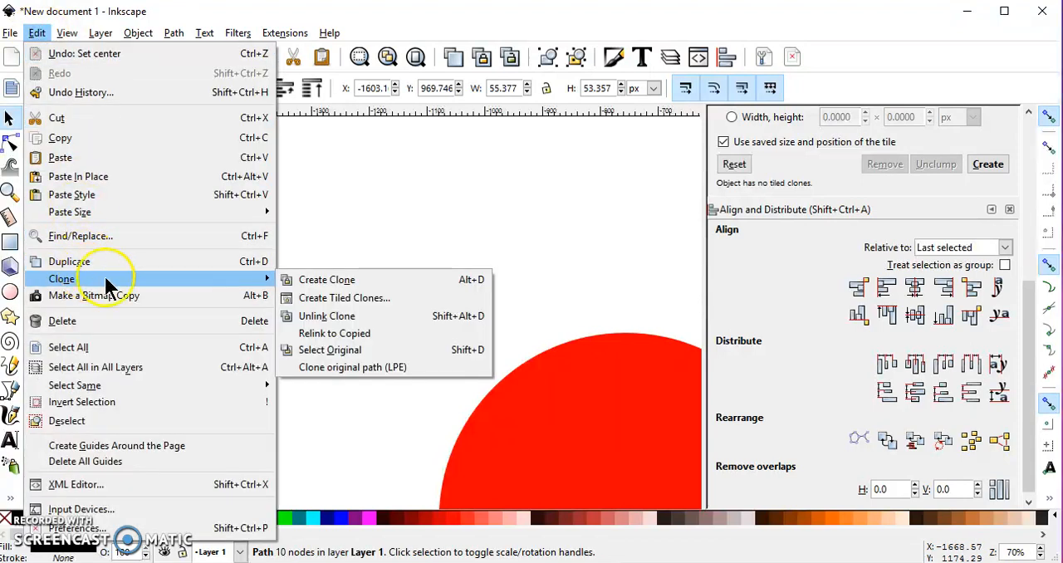
{"action": "left_click", "coordinate": [355, 302]}
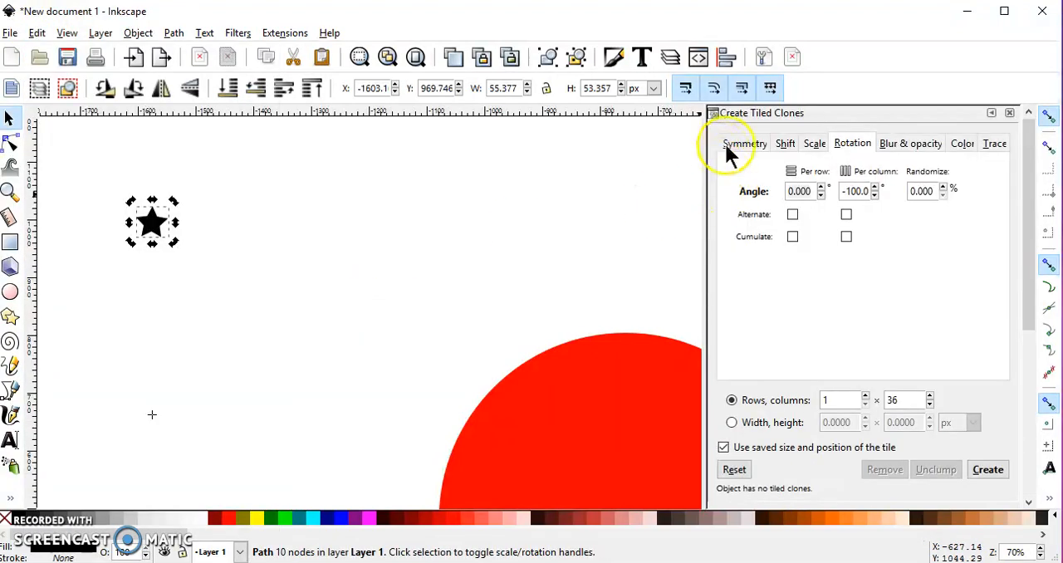
{"action": "left_click", "coordinate": [725, 146]}
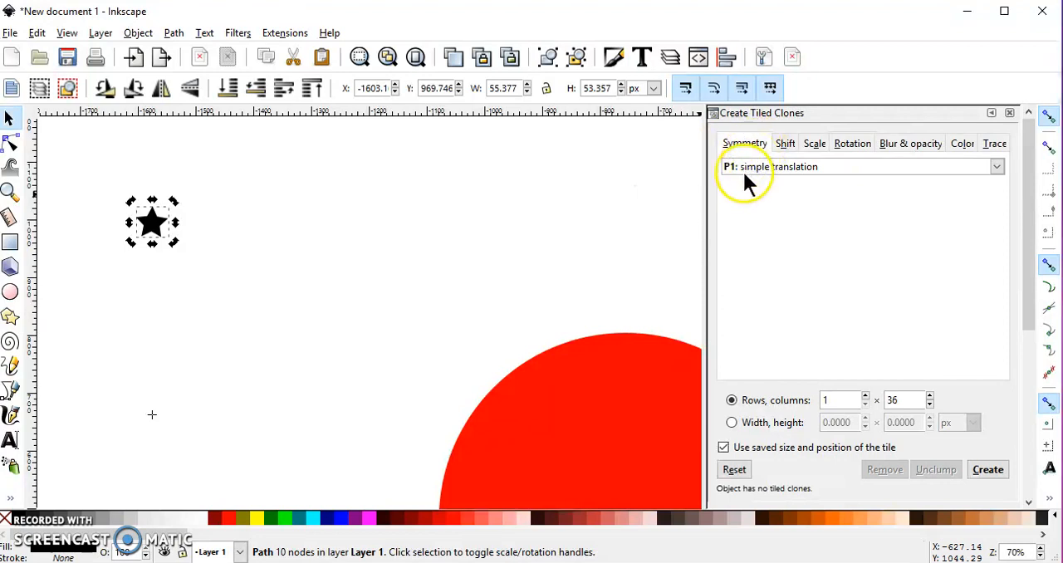
{"action": "left_click", "coordinate": [786, 144]}
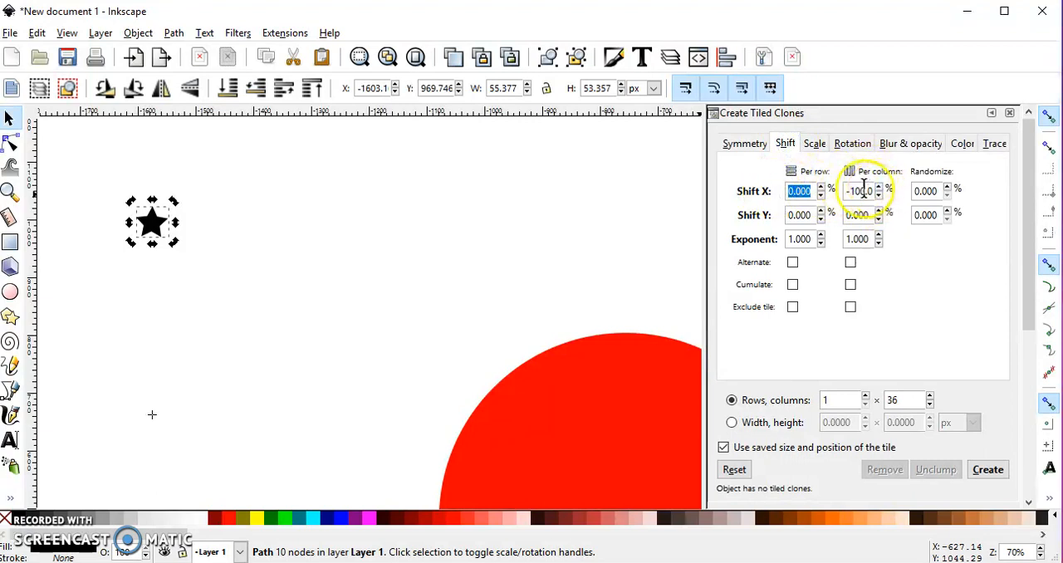
{"action": "left_click", "coordinate": [851, 144]}
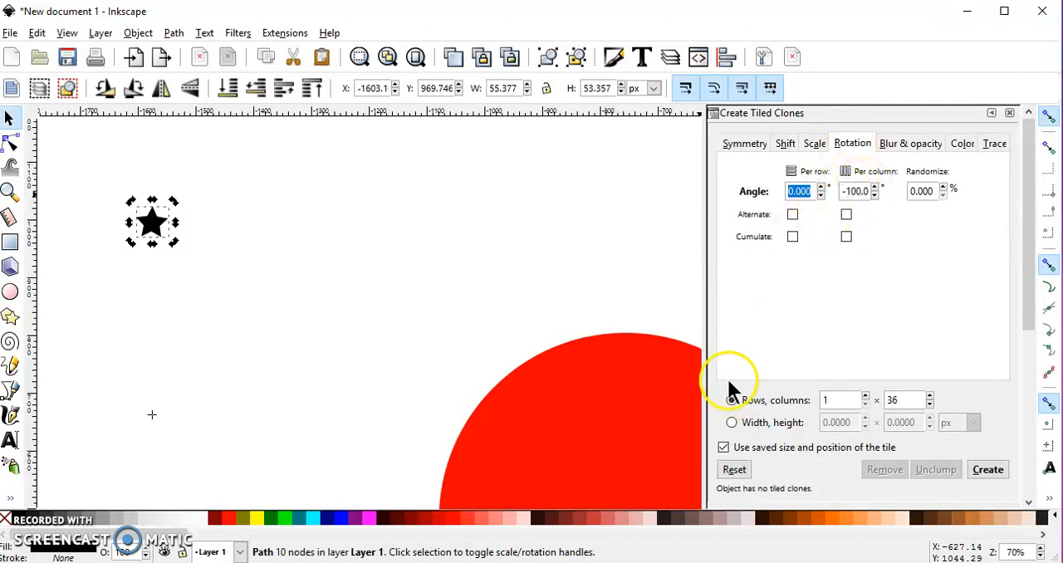
{"action": "left_click", "coordinate": [825, 401]}
{"action": "left_click", "coordinate": [908, 401]}
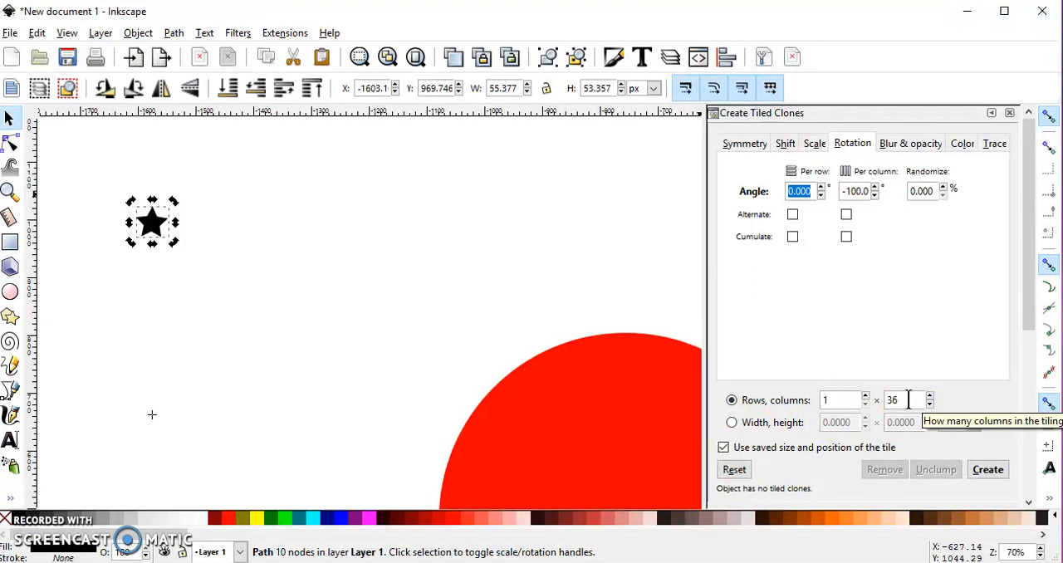
{"action": "left_click", "coordinate": [886, 146]}
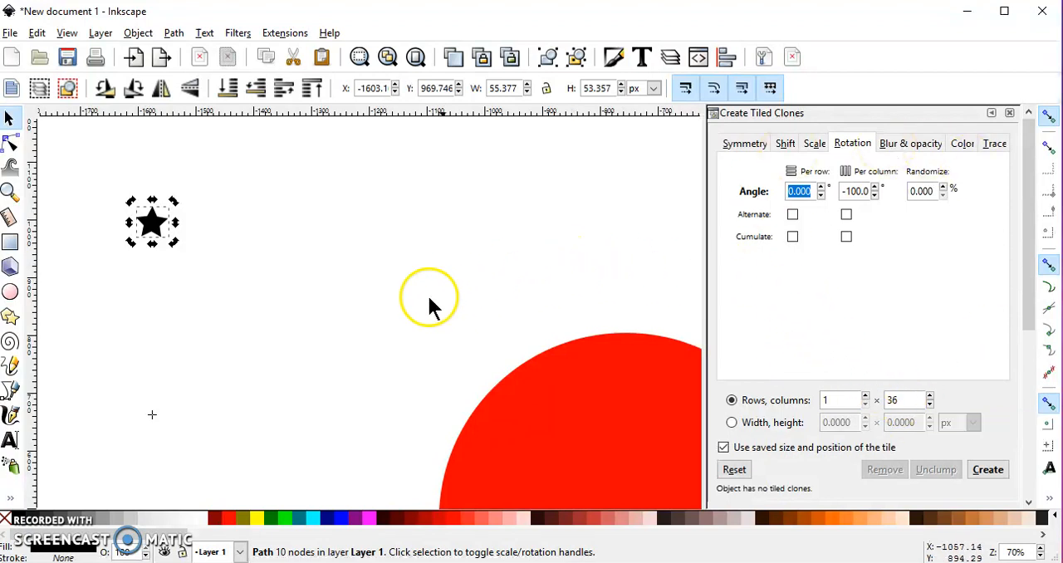
{"action": "left_click", "coordinate": [992, 471]}
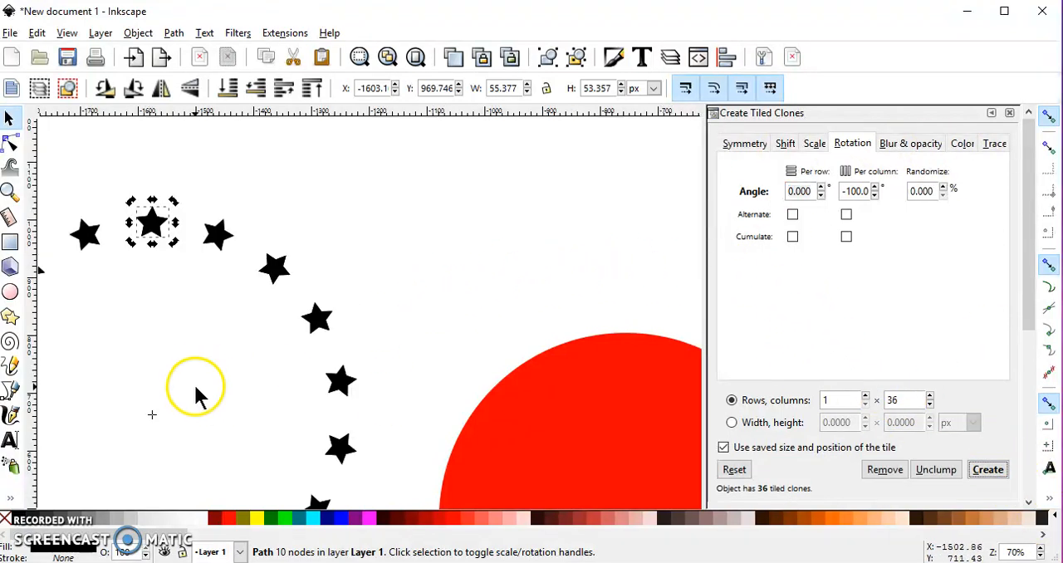
Delete the original star and merge all the remaining stars in the ring into one path with Union.
{"action": "scroll", "coordinate": [193, 383], "scroll_direction": "down", "scroll_amount": 2, "text": "ctrl"}
{"action": "scroll", "coordinate": [193, 372], "scroll_direction": "down", "scroll_amount": 1}
{"action": "left_click_drag", "start_coordinate": [192, 373], "coordinate": [258, 320]}
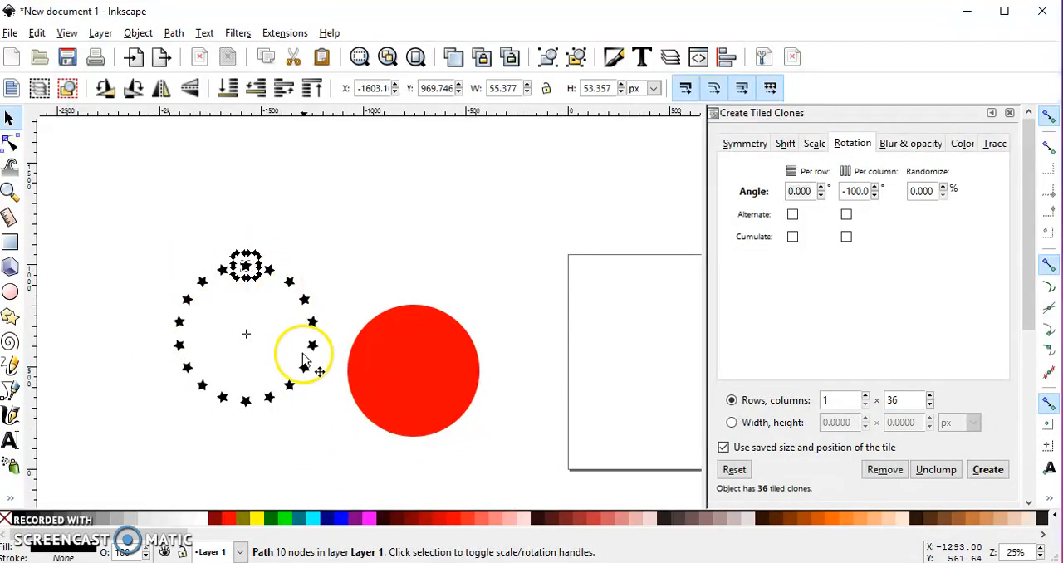
{"action": "left_click", "coordinate": [248, 279]}
{"action": "left_click_drag", "start_coordinate": [146, 240], "coordinate": [332, 421]}
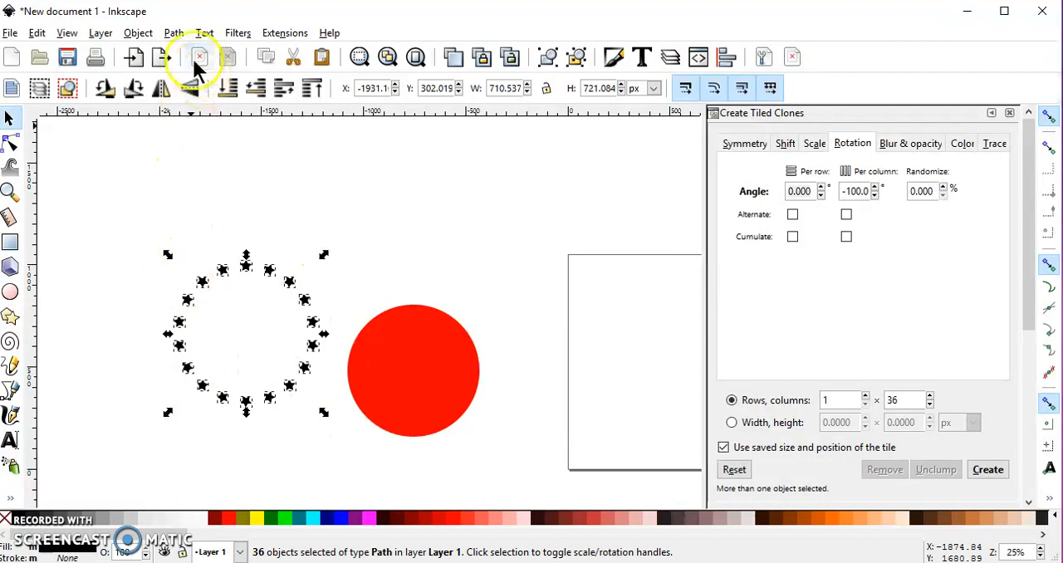
{"action": "left_click", "coordinate": [173, 32]}
{"action": "left_click", "coordinate": [208, 130]}
Shrink the star ring to about 599 × 608 px over the red circle and move it back above and left of the circle.
{"action": "left_click_drag", "start_coordinate": [239, 267], "coordinate": [418, 310]}
{"action": "left_click_drag", "start_coordinate": [494, 457], "coordinate": [483, 443]}
{"action": "left_click_drag", "start_coordinate": [427, 330], "coordinate": [280, 219]}
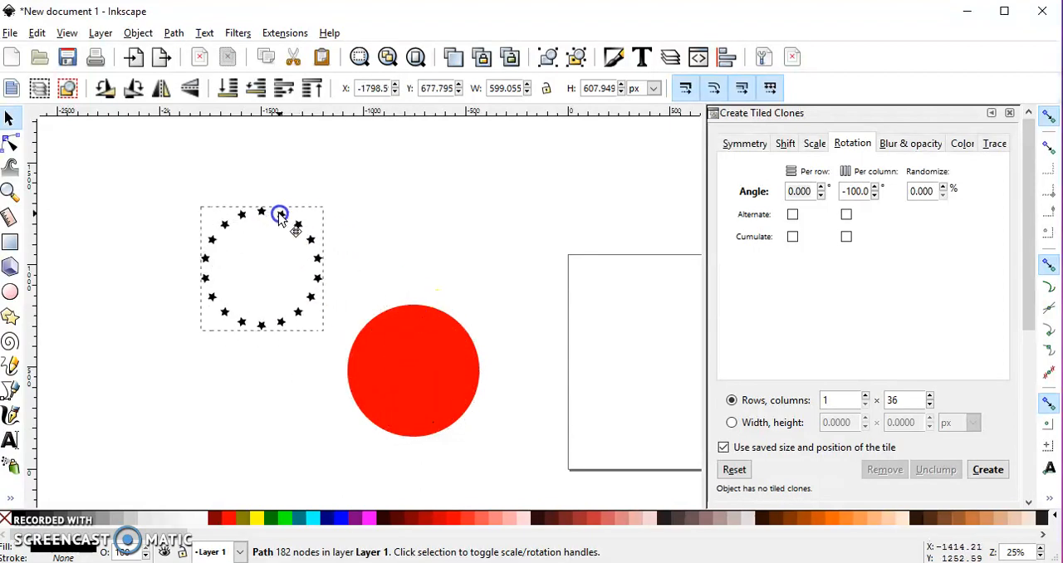
Create a green Linked Offset of the red circle and enlarge it into a thin border about 680 px across.
{"action": "left_click", "coordinate": [414, 378]}
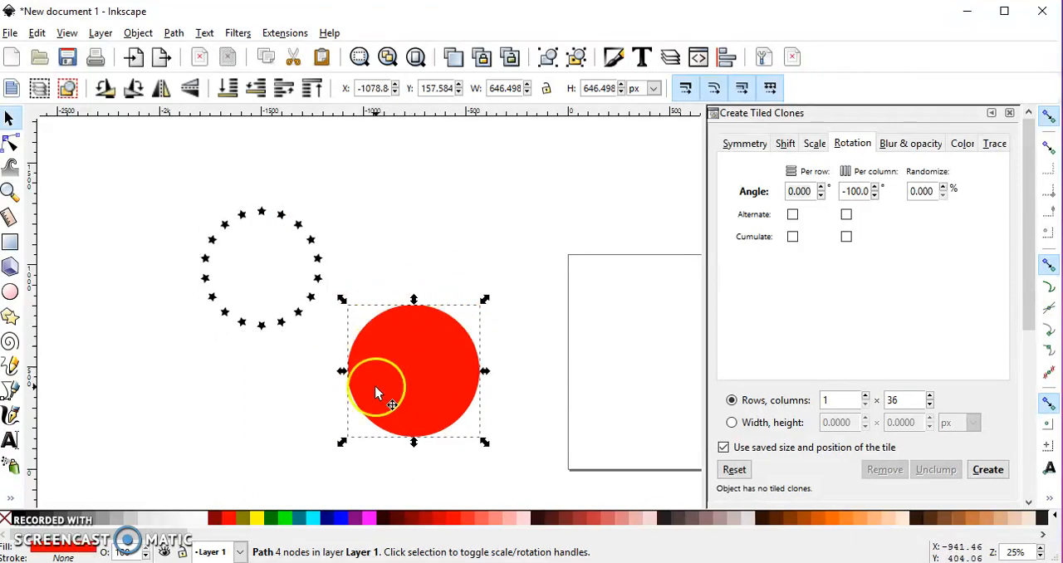
{"action": "left_click", "coordinate": [171, 29]}
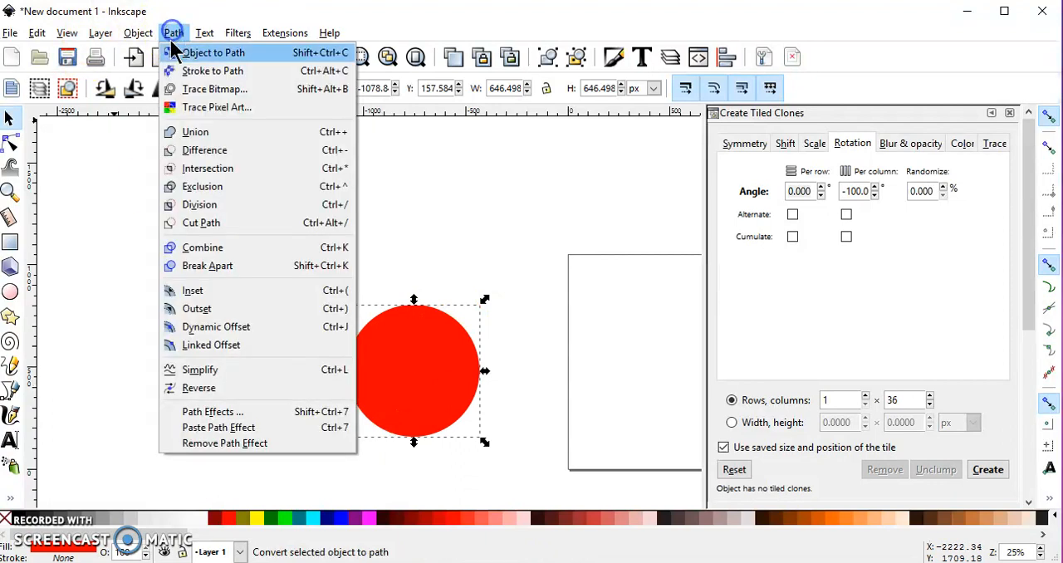
{"action": "left_click", "coordinate": [240, 344]}
{"action": "left_click", "coordinate": [284, 518]}
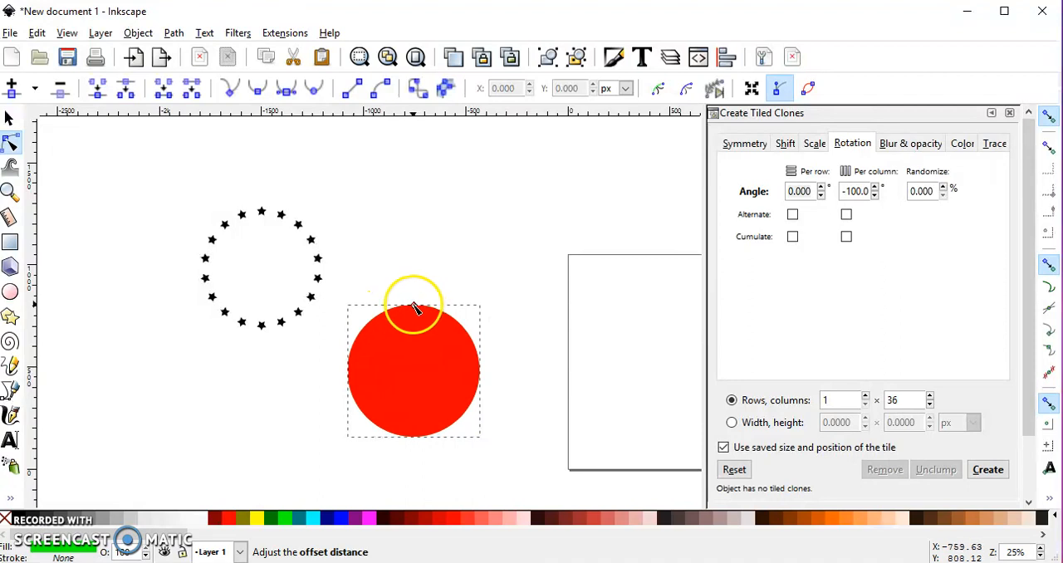
{"action": "left_click_drag", "start_coordinate": [414, 308], "coordinate": [412, 303]}
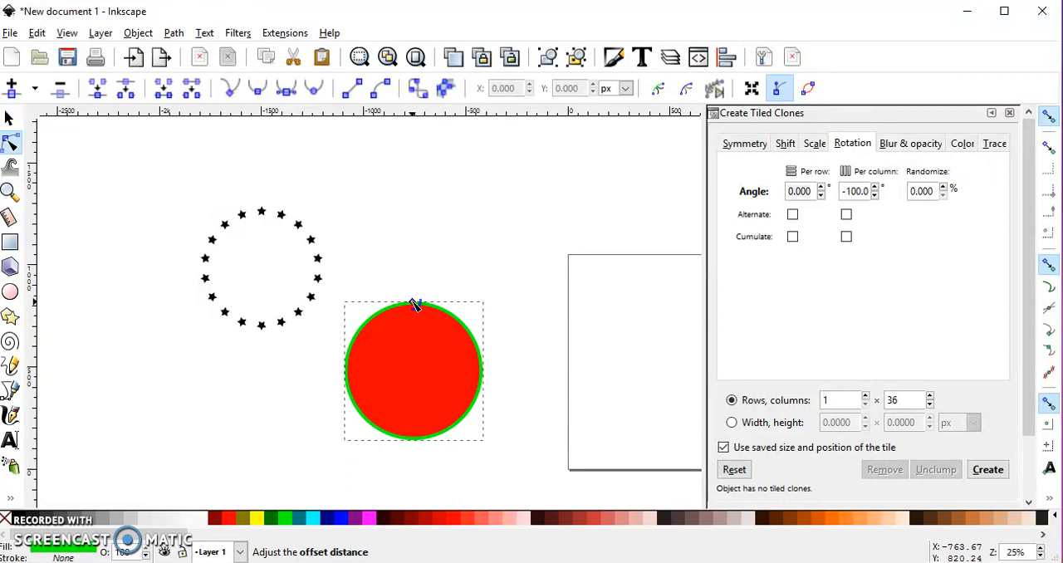
{"action": "left_click_drag", "start_coordinate": [413, 302], "coordinate": [413, 301]}
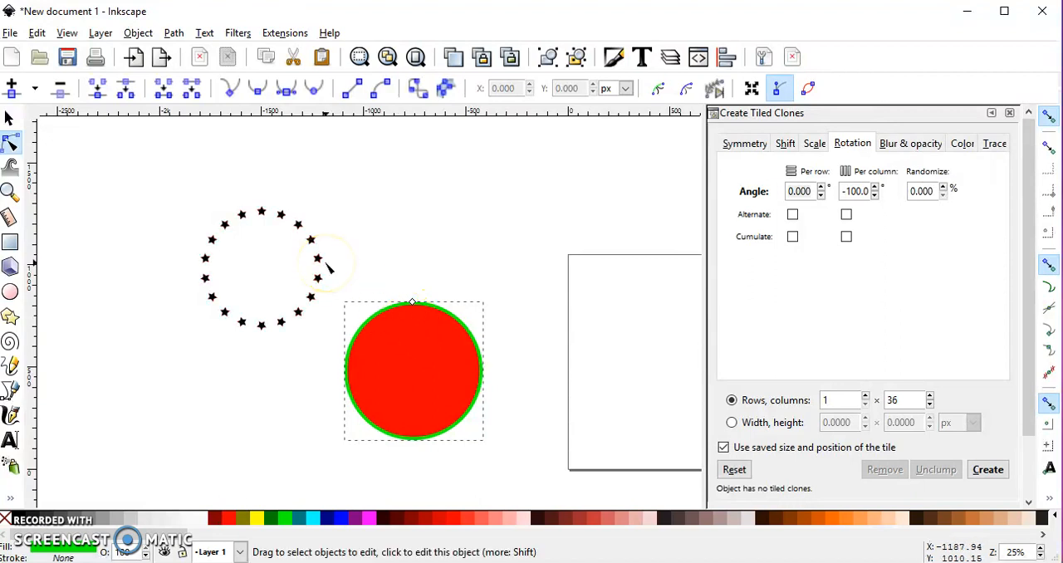
Convert the green linked offset to a path.
{"action": "left_click", "coordinate": [172, 32]}
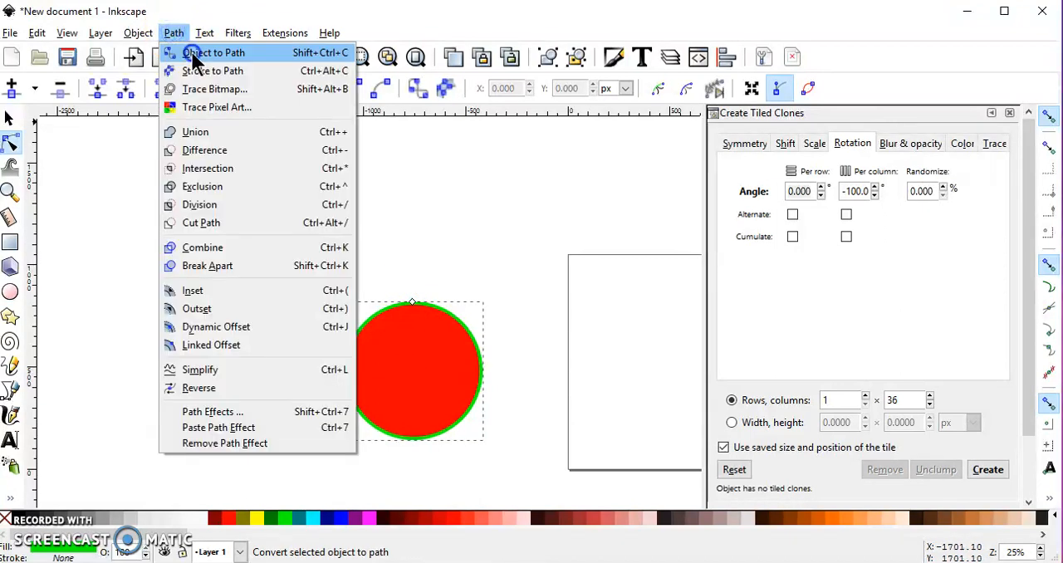
{"action": "left_click", "coordinate": [193, 54]}
{"action": "left_click", "coordinate": [9, 118]}
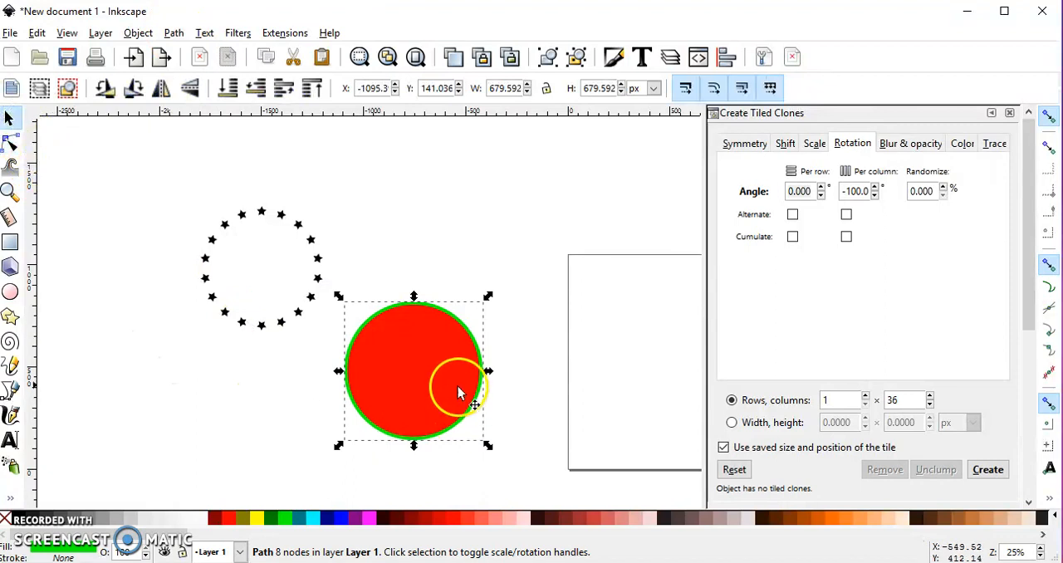
Try to subtract the red circle from the green disc behind it with Difference, and undo the subtraction.
{"action": "mouse_move", "coordinate": [404, 368]}
{"action": "left_mouse_down"}
{"action": "mouse_move", "coordinate": [652, 369]}
{"action": "mouse_move", "coordinate": [410, 371]}
{"action": "left_mouse_up"}
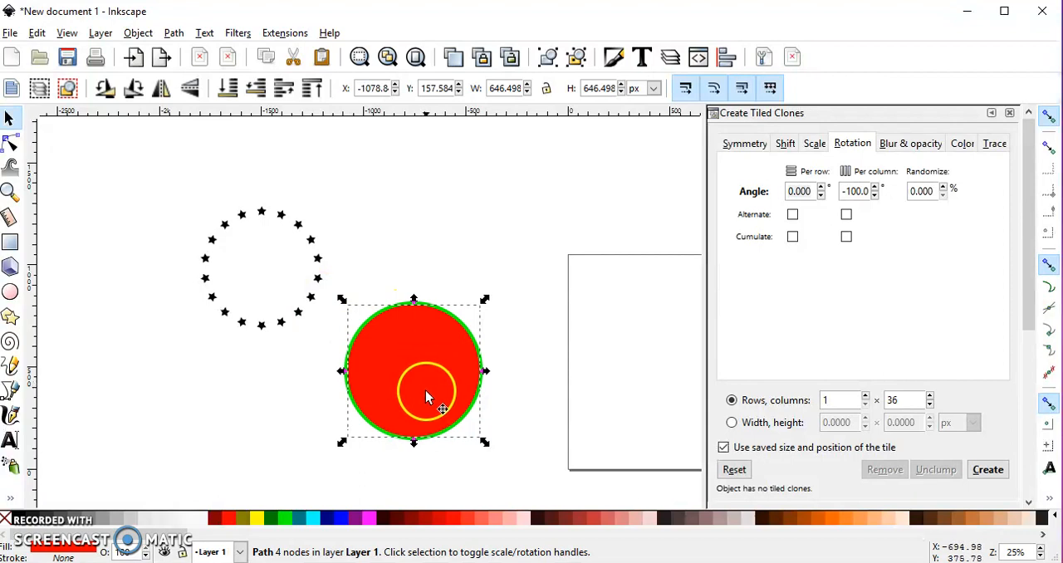
{"action": "left_click_drag", "start_coordinate": [520, 460], "coordinate": [214, 191]}
{"action": "left_click", "coordinate": [174, 32]}
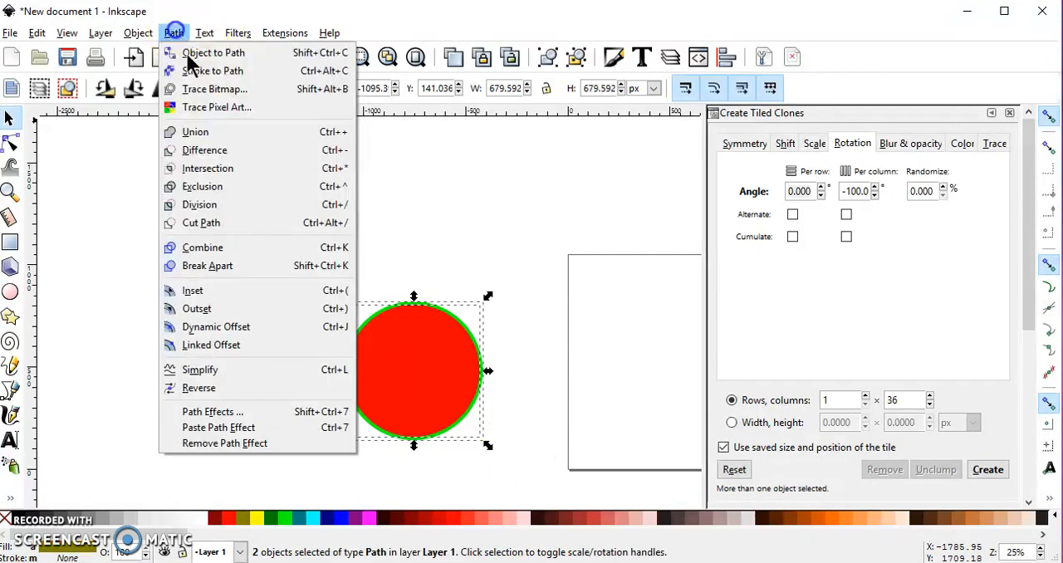
{"action": "left_click", "coordinate": [221, 146]}
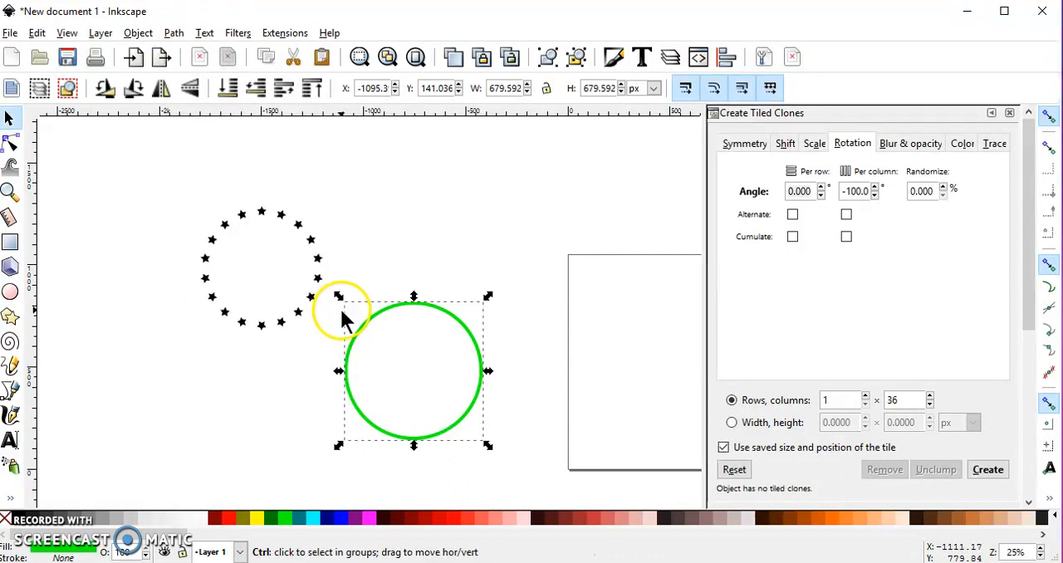
{"action": "key", "text": "ctrl+z"}
Duplicate the red circle and subtract the duplicate from the green disc with Difference to leave a thin green ring.
{"action": "left_click", "coordinate": [398, 353]}
{"action": "right_click", "coordinate": [403, 362]}
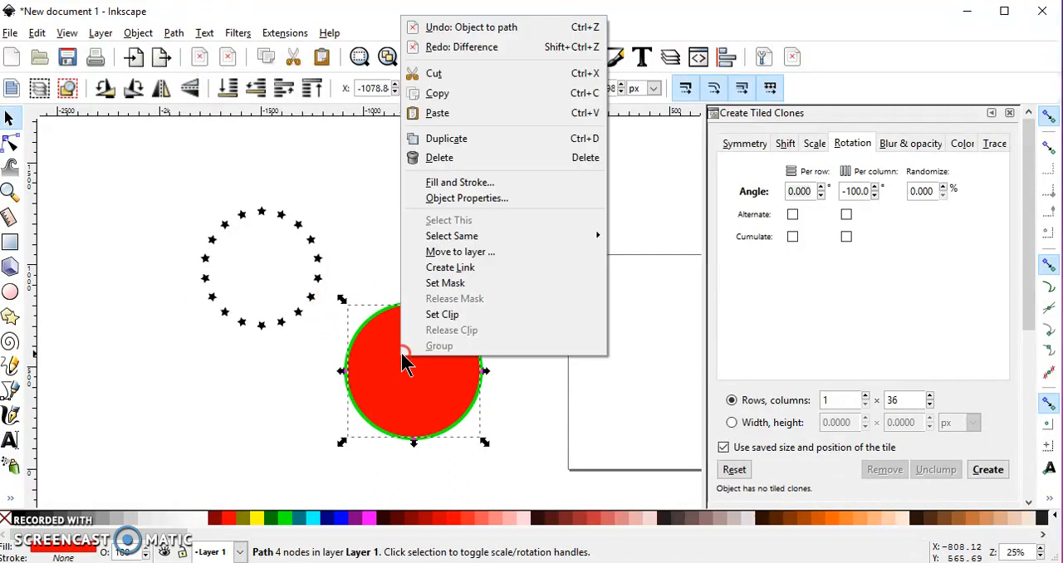
{"action": "left_click", "coordinate": [461, 139]}
{"action": "scroll", "coordinate": [424, 318], "scroll_direction": "up", "scroll_amount": 4}
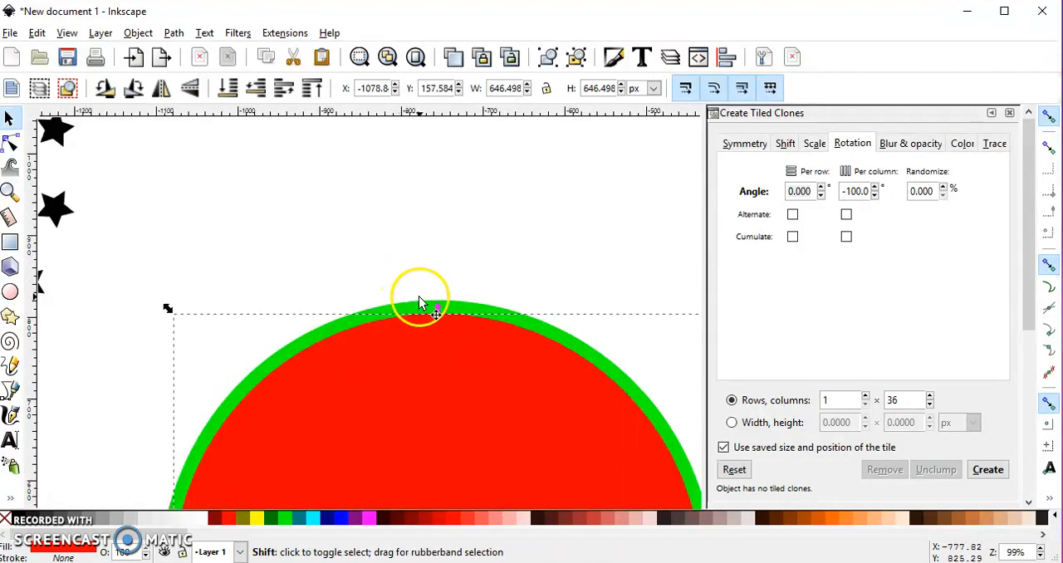
{"action": "left_click", "coordinate": [419, 301], "text": "shift"}
{"action": "left_click", "coordinate": [181, 33]}
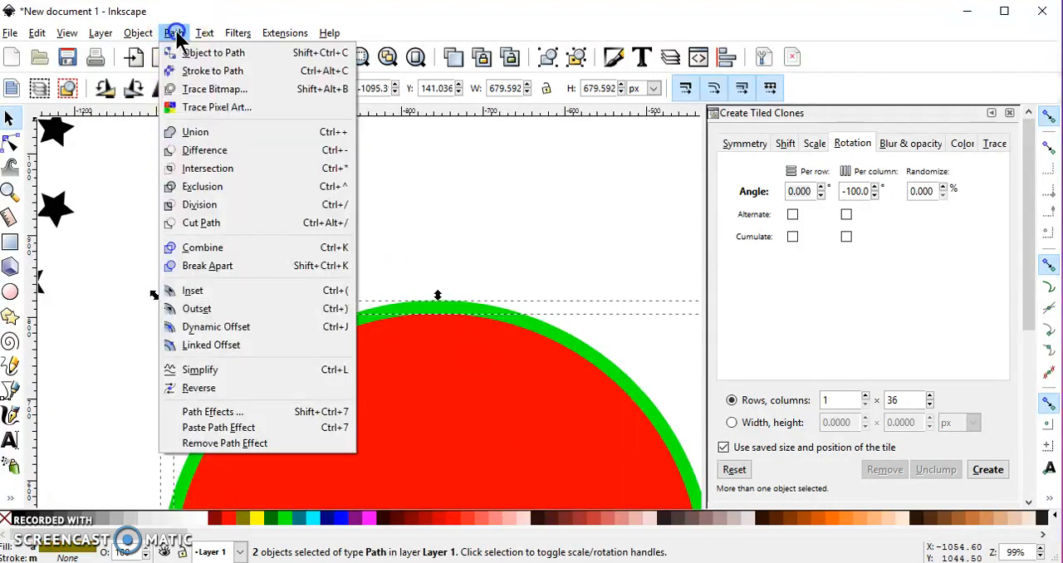
{"action": "left_click", "coordinate": [232, 146]}
{"action": "scroll", "coordinate": [322, 290], "scroll_direction": "down", "scroll_amount": 5}
{"action": "left_click_drag", "start_coordinate": [339, 339], "coordinate": [437, 338]}
{"action": "key", "text": "Escape"}
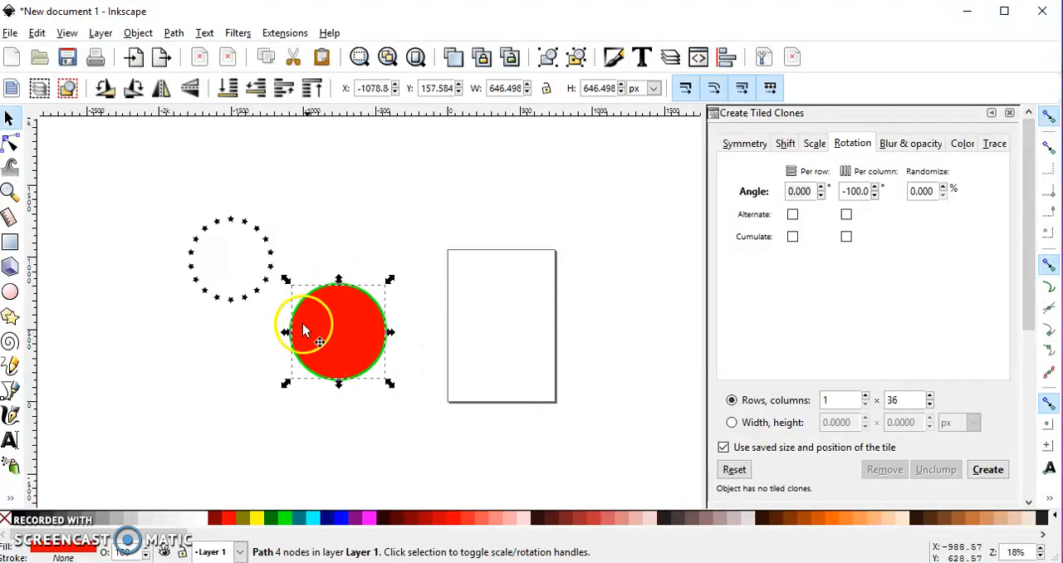
Move the star ring onto the red circle so the stars sit just inside the green border.
{"action": "scroll", "coordinate": [345, 312], "scroll_direction": "up", "scroll_amount": 2}
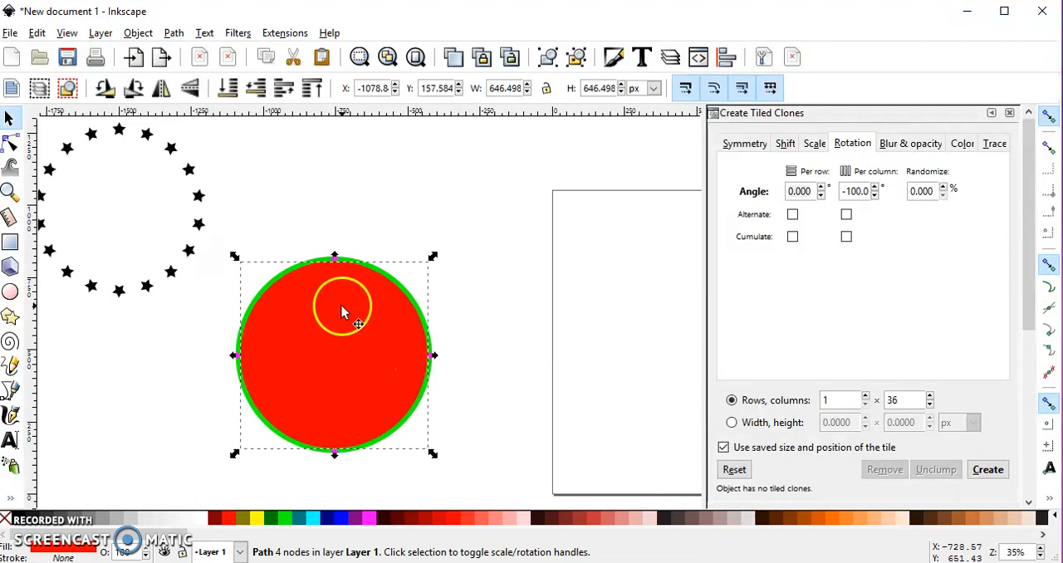
{"action": "scroll", "coordinate": [341, 309], "scroll_direction": "up", "scroll_amount": 1}
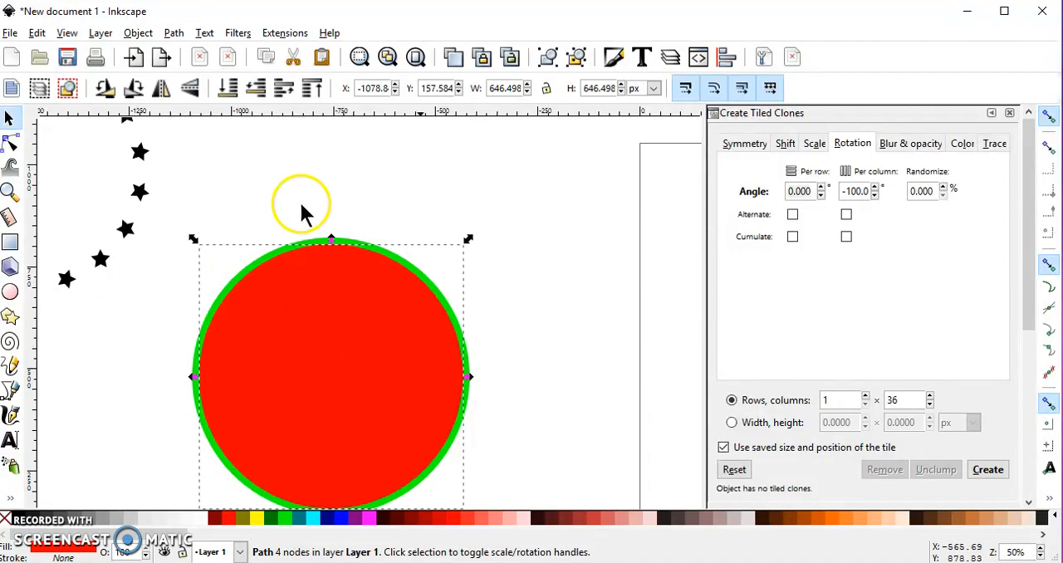
{"action": "scroll", "coordinate": [380, 332], "scroll_direction": "down", "scroll_amount": 2}
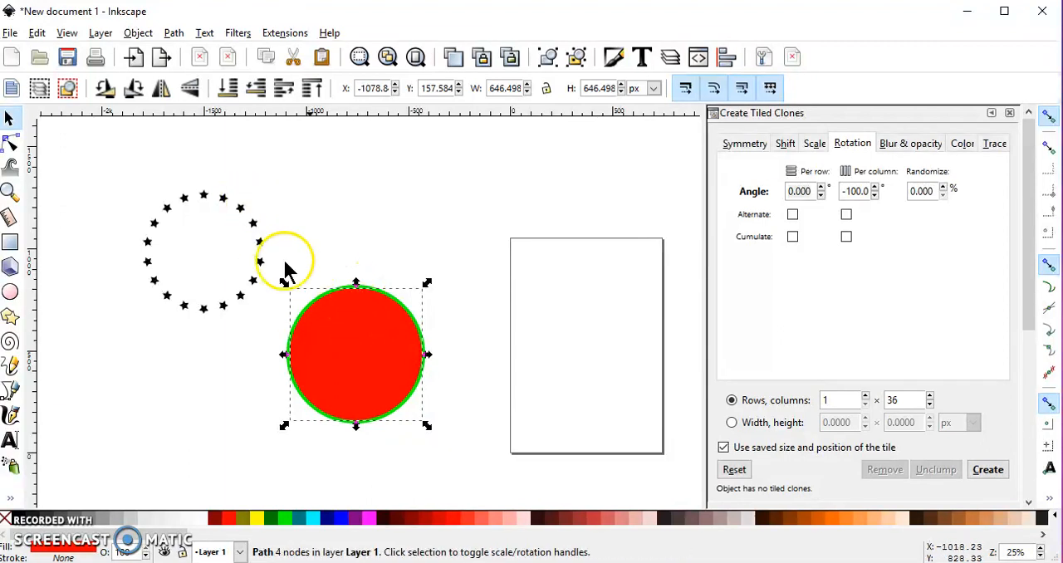
{"action": "left_click_drag", "start_coordinate": [261, 243], "coordinate": [413, 349]}
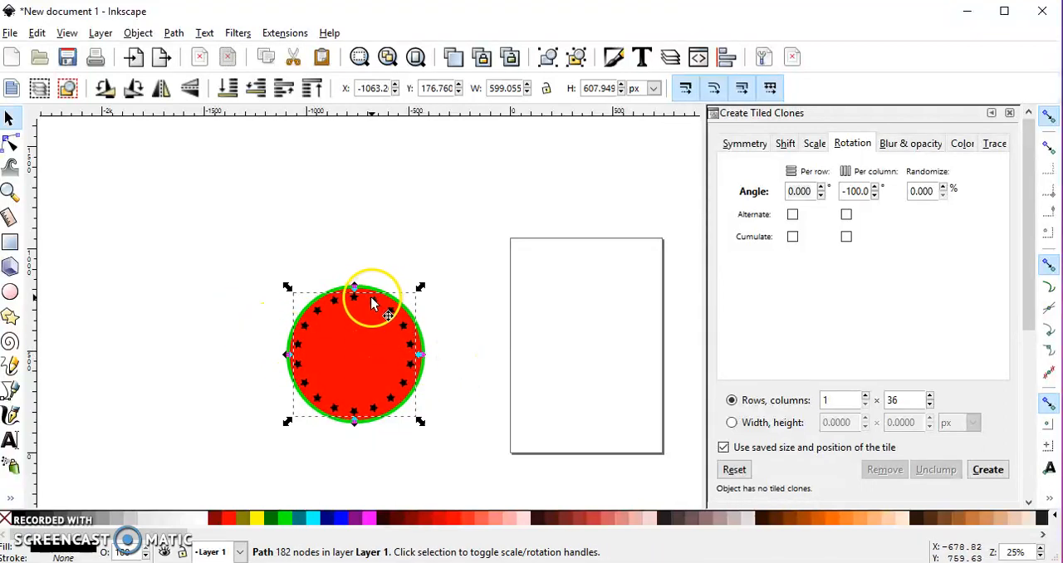
Centre the star ring, red circle and green ring on each other horizontally and vertically, relative to the last selected object.
{"action": "left_click_drag", "start_coordinate": [207, 252], "coordinate": [476, 454]}
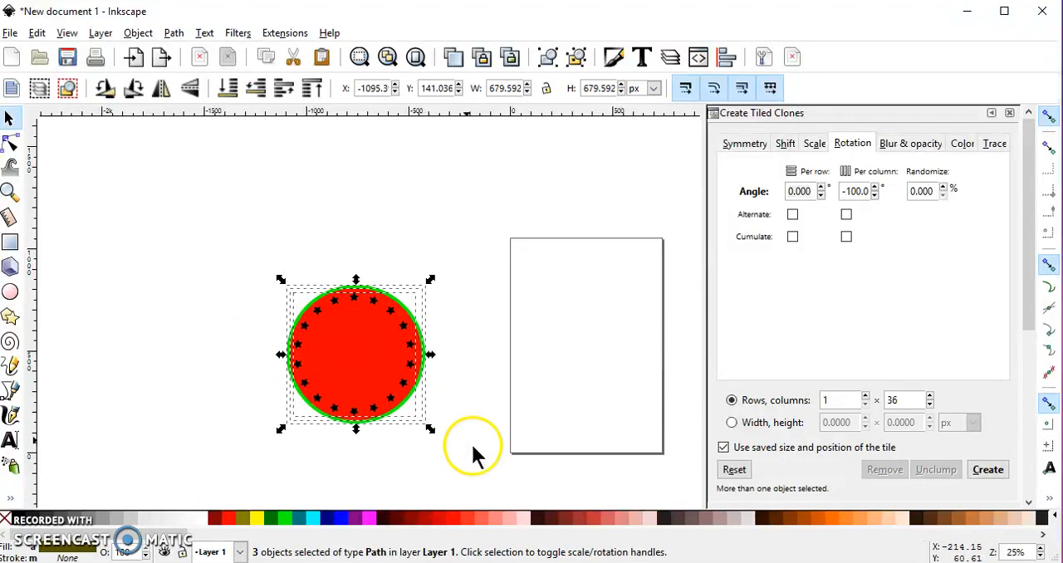
{"action": "left_click", "coordinate": [727, 56]}
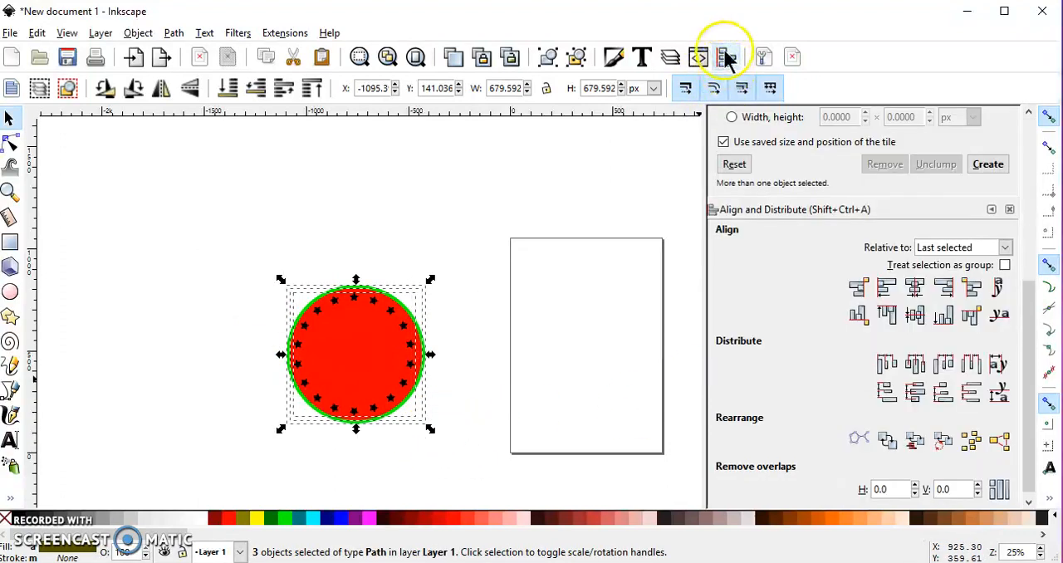
{"action": "left_click", "coordinate": [915, 291]}
{"action": "left_click", "coordinate": [917, 319]}
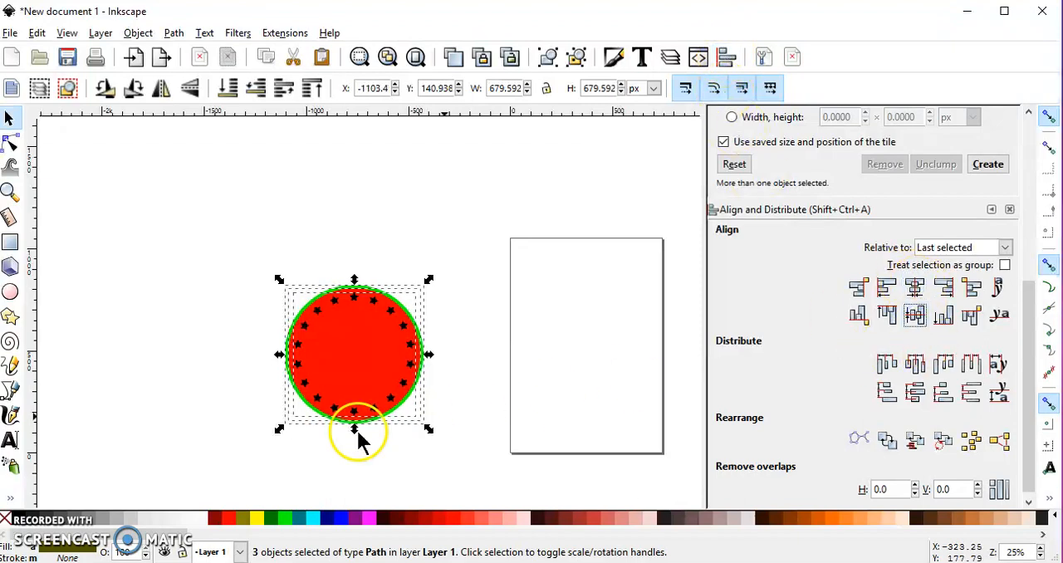
{"action": "left_click", "coordinate": [200, 346]}
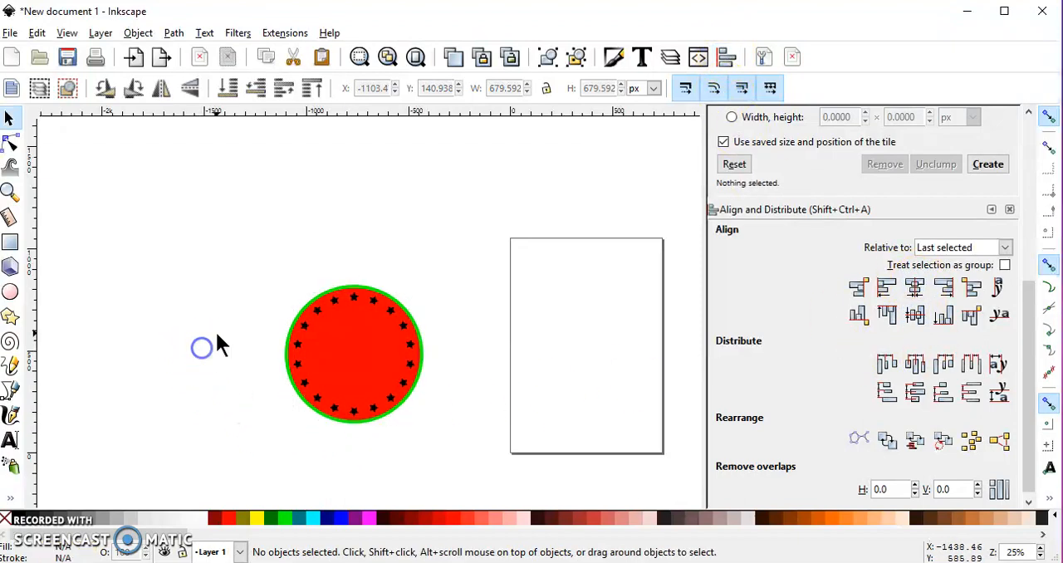
Draw a black rectangle about 788 × 222 px as a horizontal band across the middle of the badge, overhanging both sides.
{"action": "left_click", "coordinate": [10, 241]}
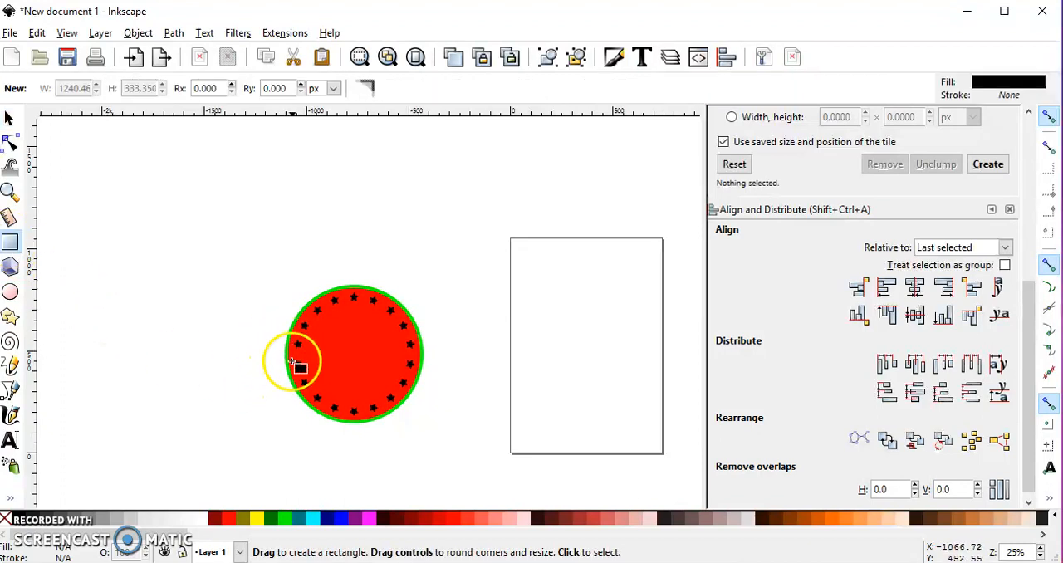
{"action": "left_click_drag", "start_coordinate": [274, 341], "coordinate": [432, 377]}
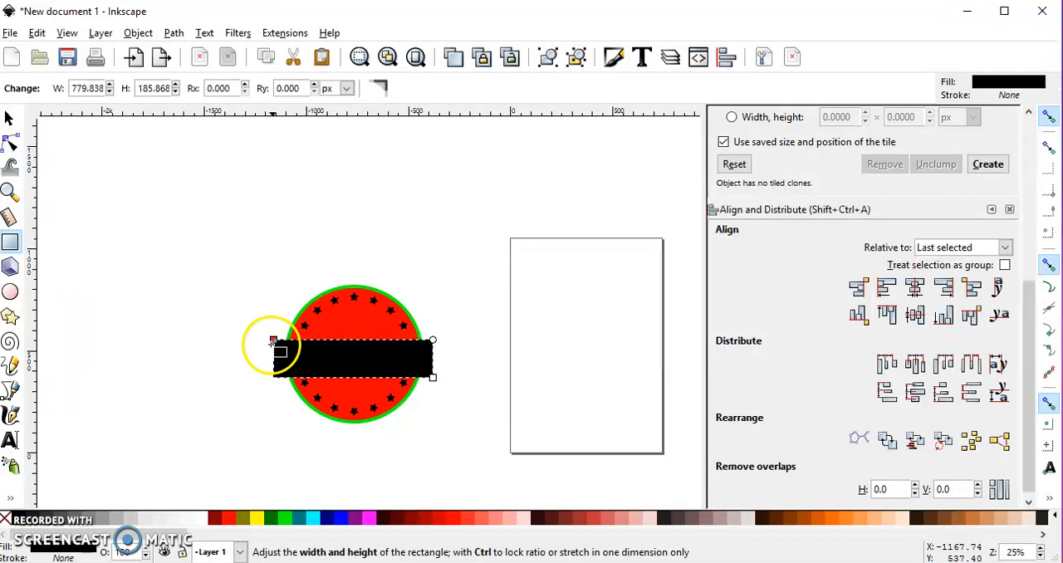
{"action": "left_click_drag", "start_coordinate": [273, 340], "coordinate": [273, 331]}
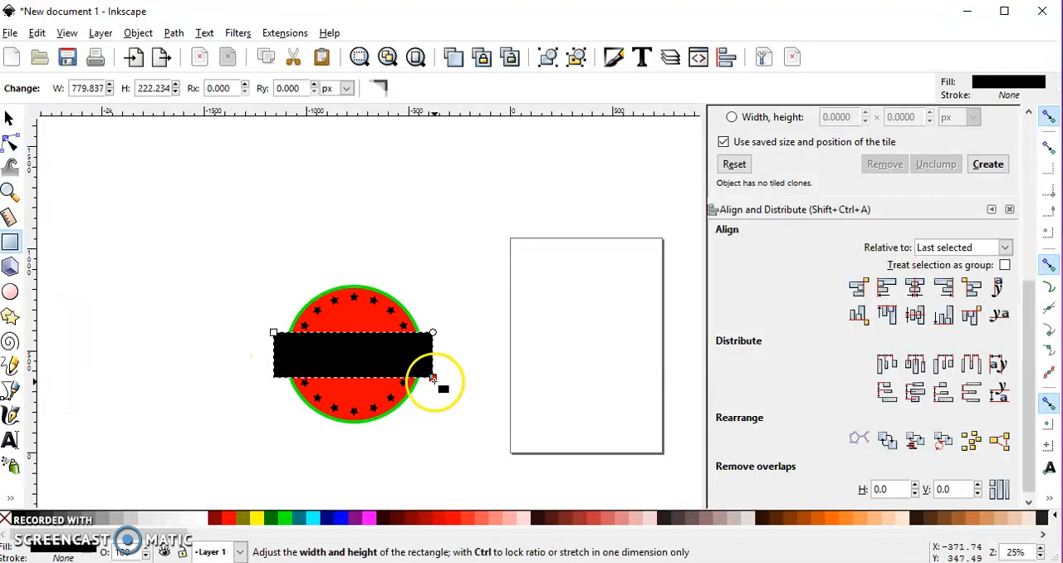
{"action": "left_click_drag", "start_coordinate": [432, 375], "coordinate": [435, 380]}
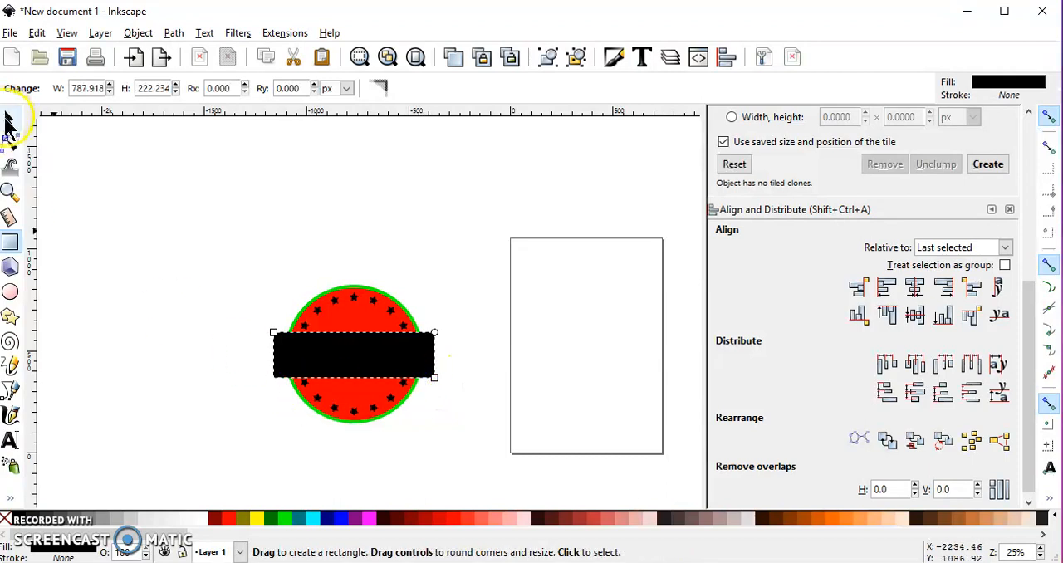
Make two duplicates of the black band and move them horizontally away from the badge onto the page area.
{"action": "left_click", "coordinate": [8, 121]}
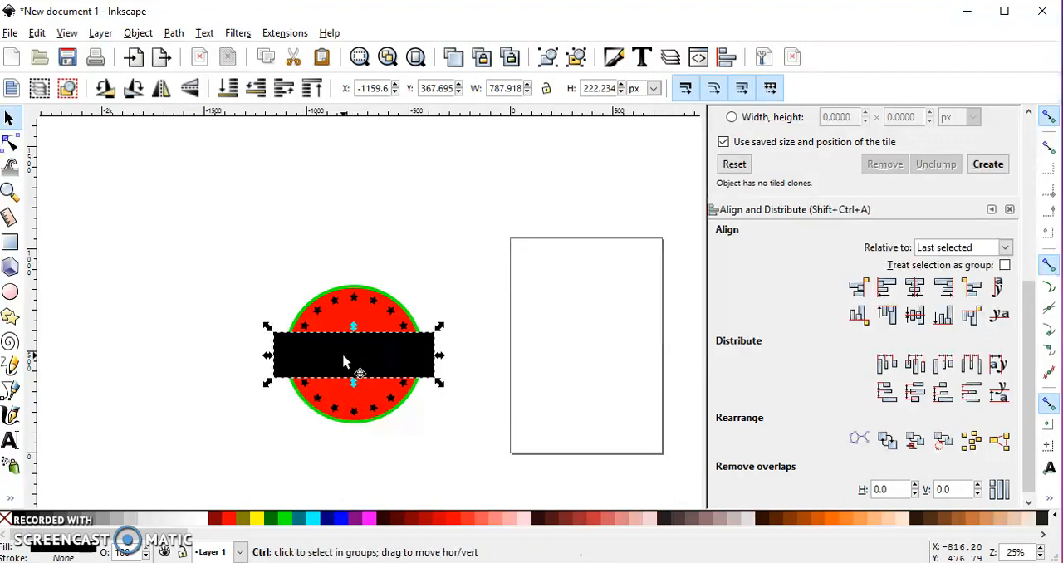
{"action": "left_click_drag", "start_coordinate": [335, 355], "coordinate": [572, 355]}
{"action": "left_click", "coordinate": [343, 356]}
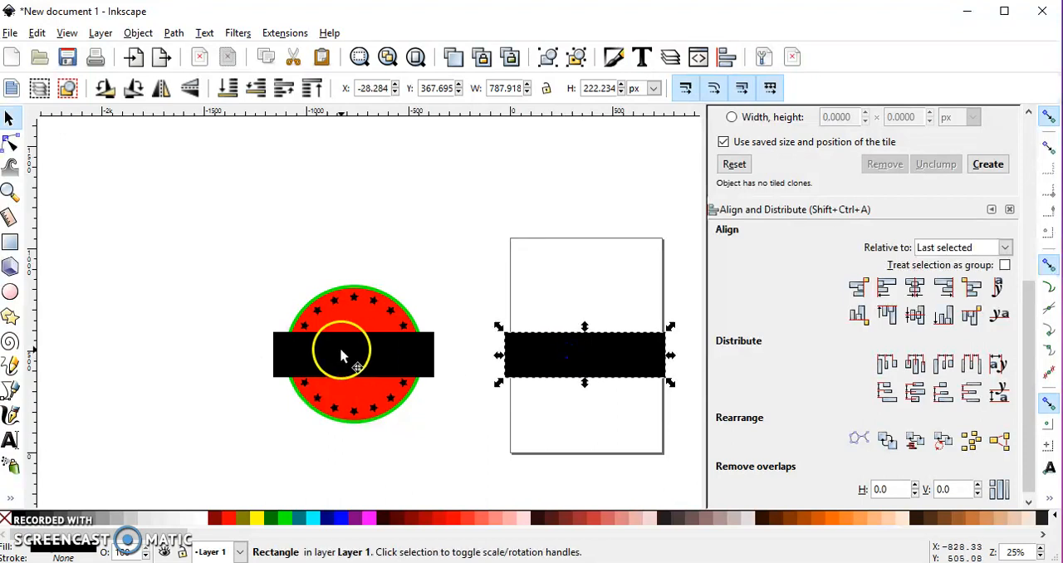
{"action": "left_click_drag", "start_coordinate": [334, 355], "coordinate": [615, 356]}
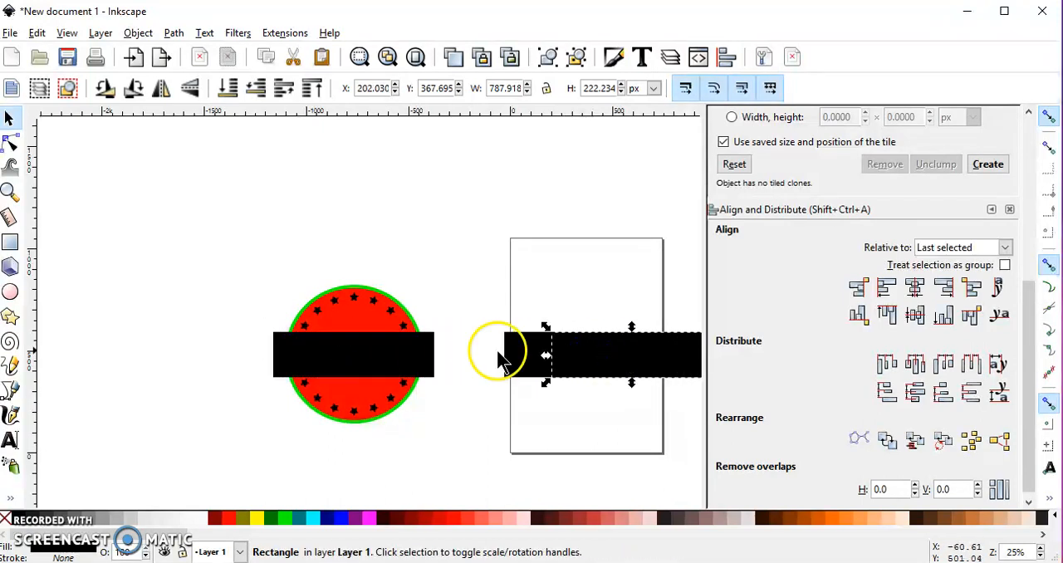
Subtract the black band on the badge from the star ring with Difference.
{"action": "left_click", "coordinate": [348, 363]}
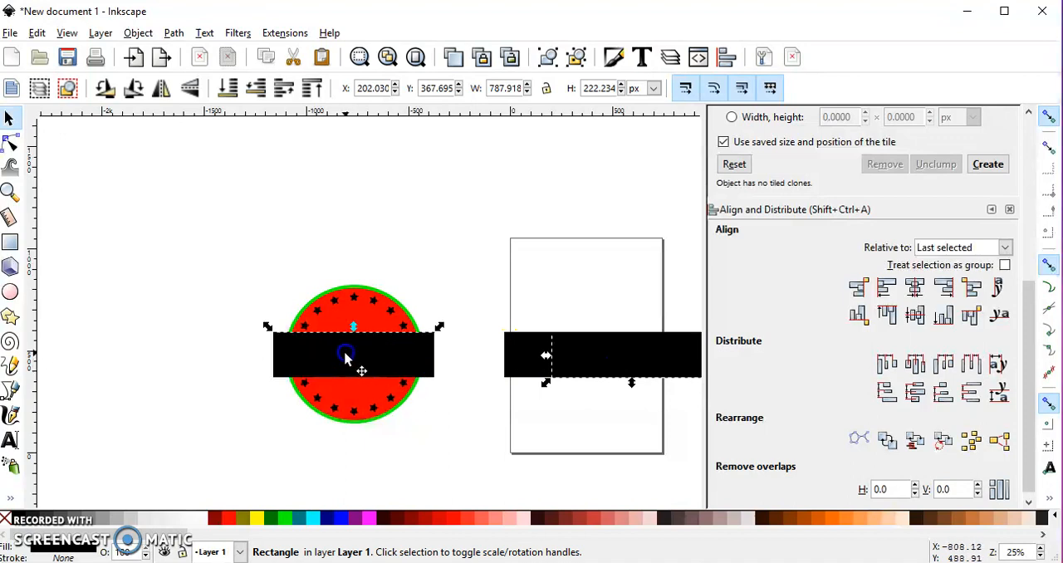
{"action": "key", "text": "shift"}
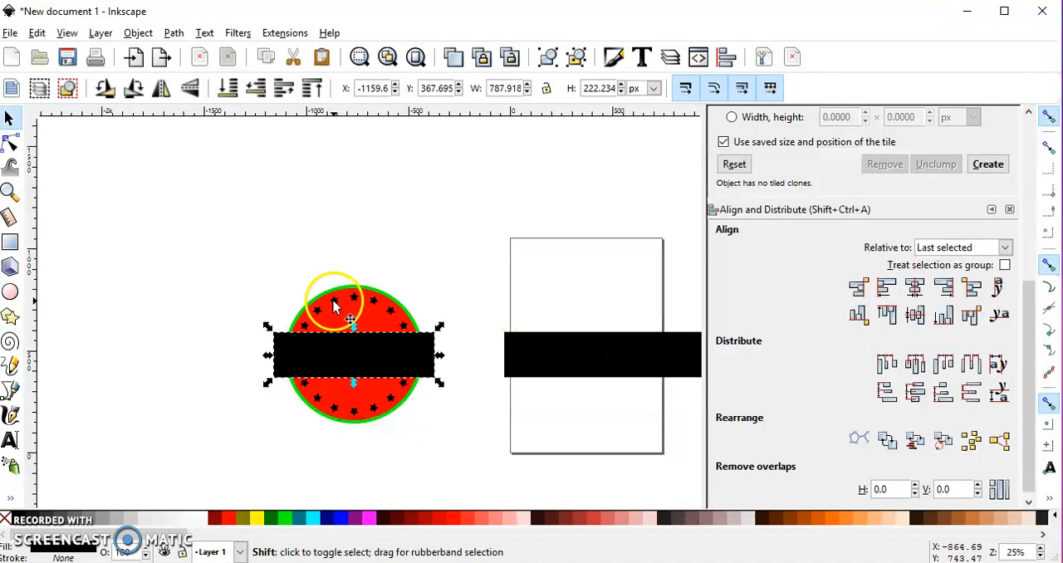
{"action": "left_click", "coordinate": [334, 307], "text": "shift"}
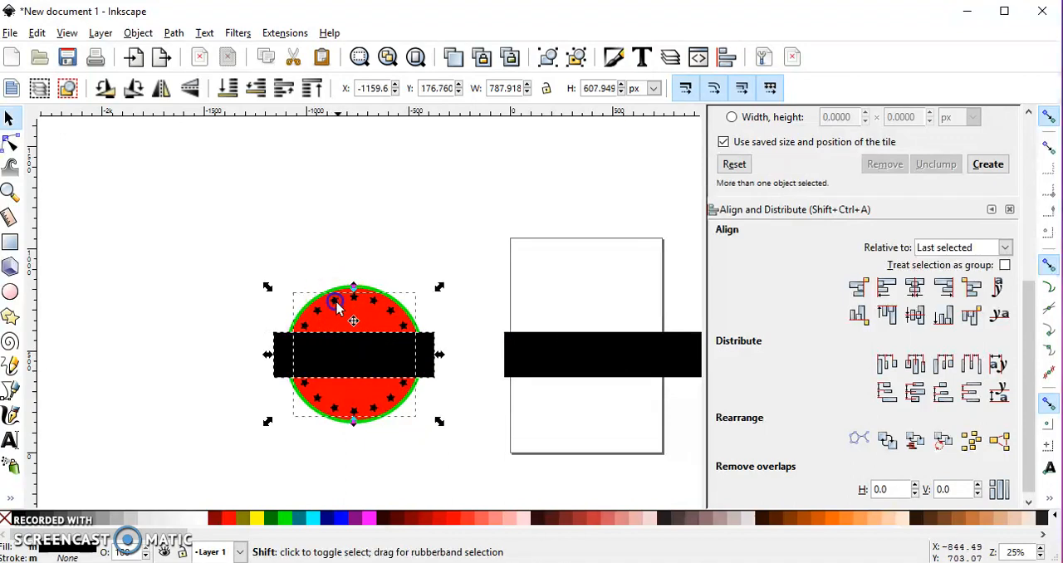
{"action": "left_click", "coordinate": [175, 33]}
{"action": "left_click", "coordinate": [204, 150]}
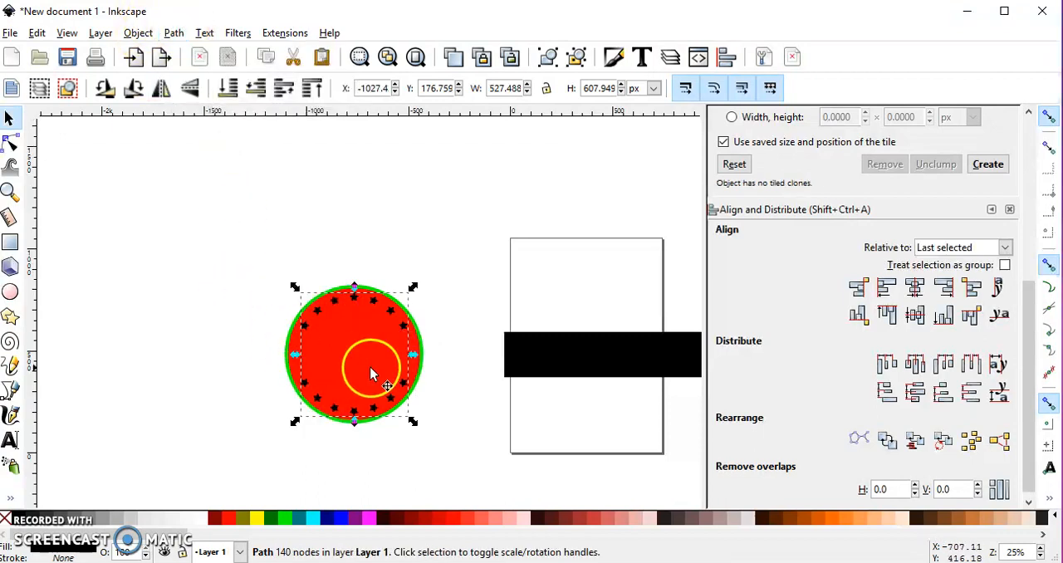
Move one spare black band back across the badge's middle and subtract it from the red circle with Difference.
{"action": "left_click", "coordinate": [591, 349]}
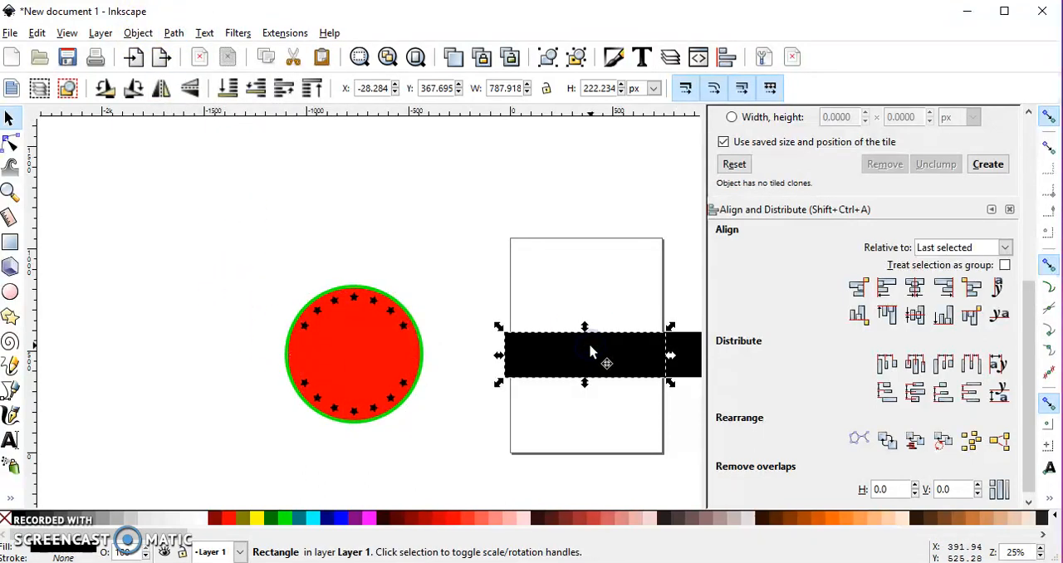
{"action": "left_click_drag", "start_coordinate": [591, 352], "coordinate": [354, 353]}
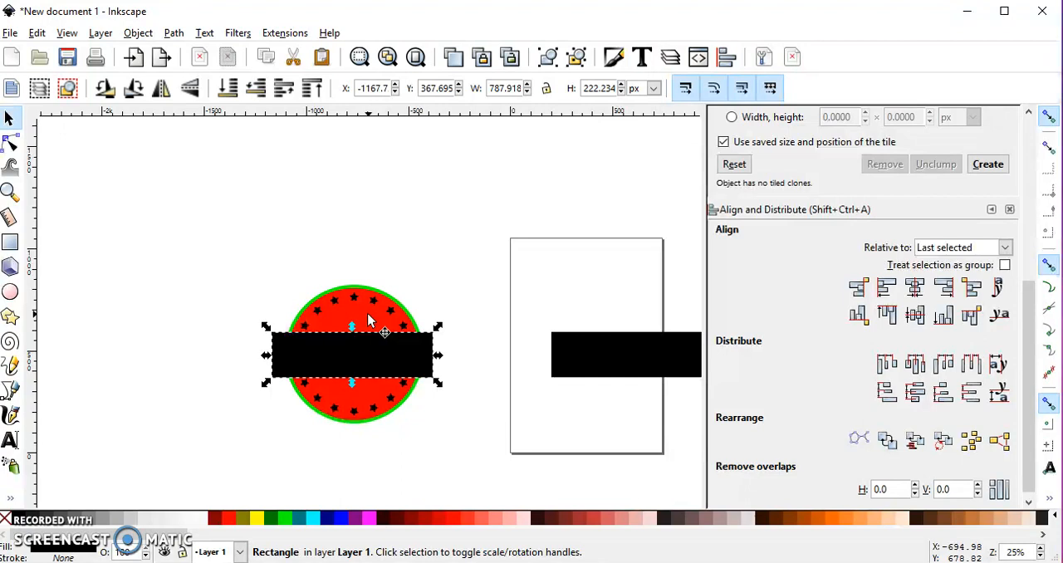
{"action": "key", "text": "shift"}
{"action": "left_click", "coordinate": [369, 320], "text": "shift"}
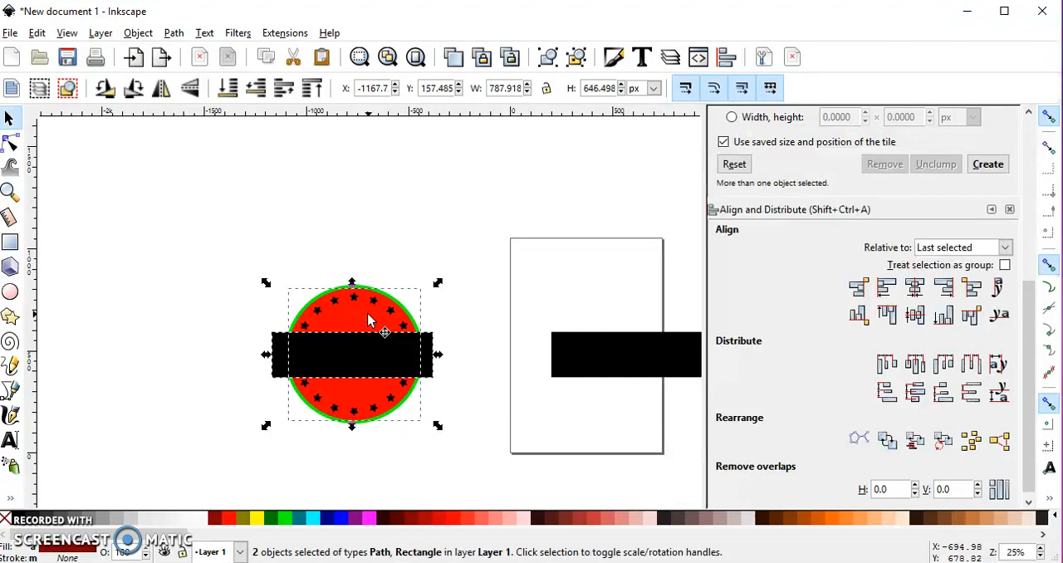
{"action": "left_click", "coordinate": [174, 32]}
{"action": "left_click", "coordinate": [236, 166]}
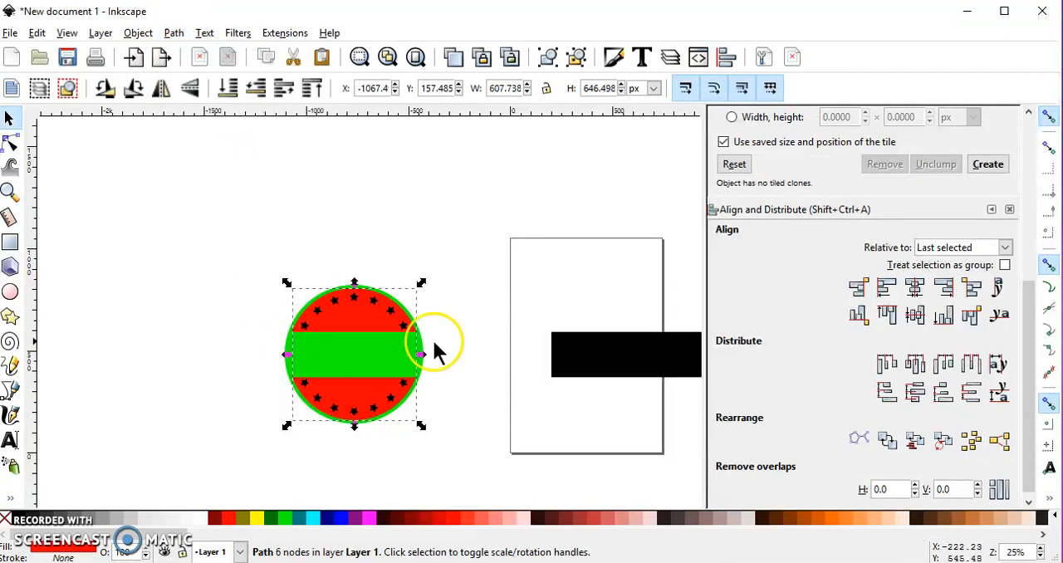
Move the remaining black band across the badge's middle and subtract it from the green ring with Difference.
{"action": "left_click", "coordinate": [654, 354]}
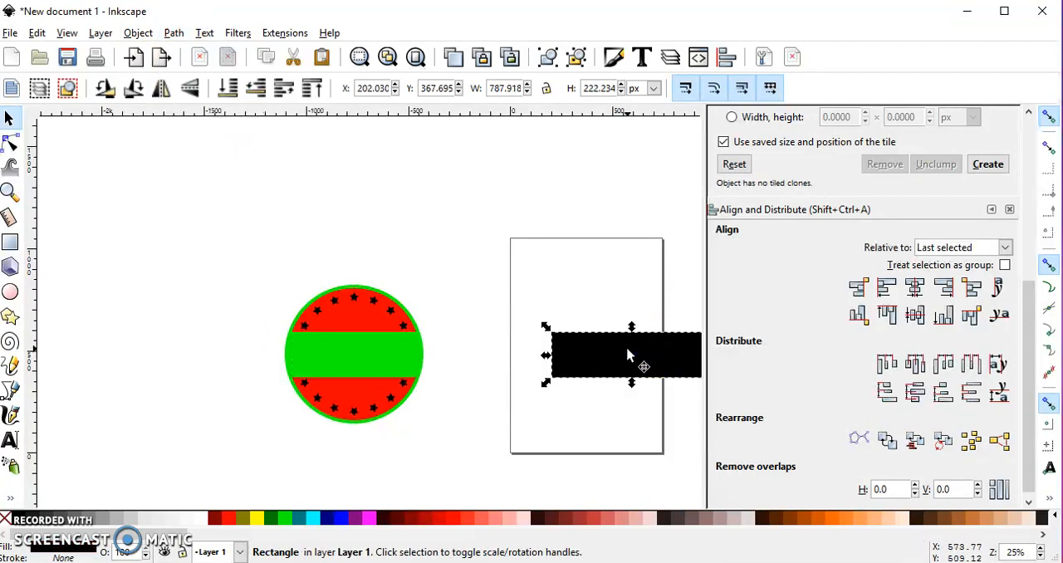
{"action": "left_click_drag", "start_coordinate": [640, 361], "coordinate": [359, 355]}
{"action": "scroll", "coordinate": [347, 287], "scroll_direction": "up", "scroll_amount": 4, "text": "ctrl"}
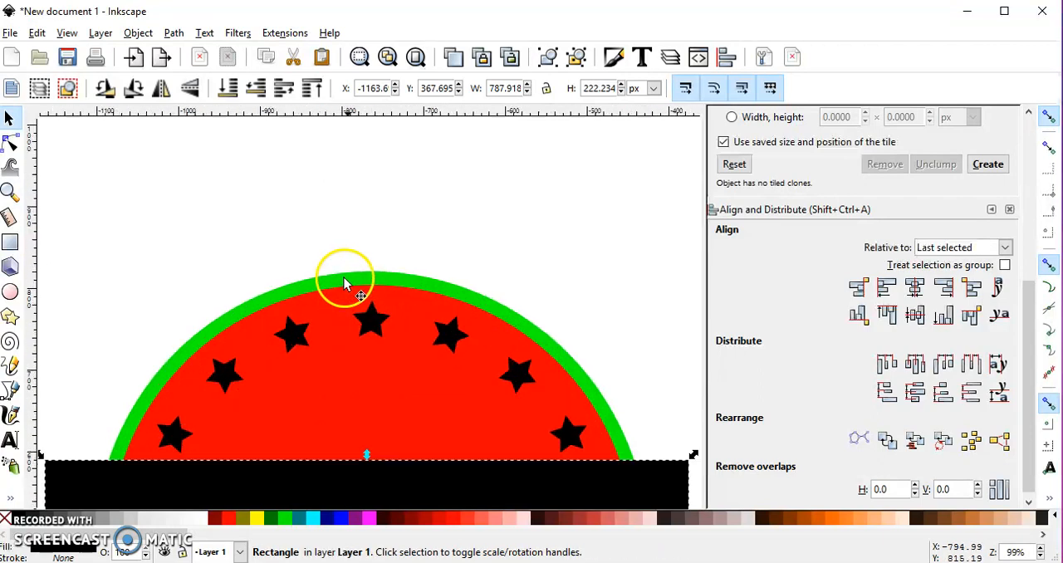
{"action": "left_click", "coordinate": [361, 267], "text": "shift"}
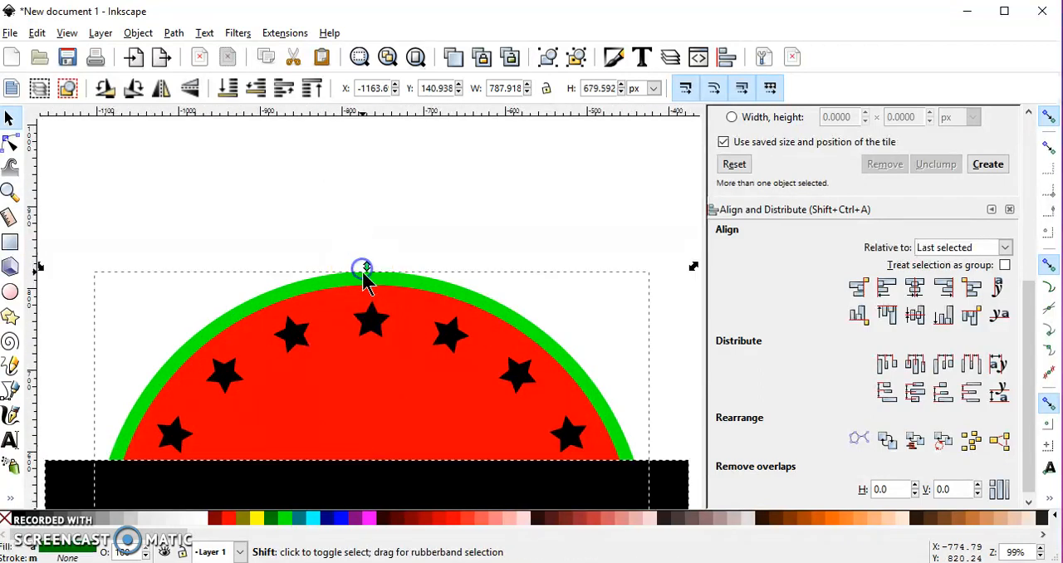
{"action": "left_click", "coordinate": [173, 32]}
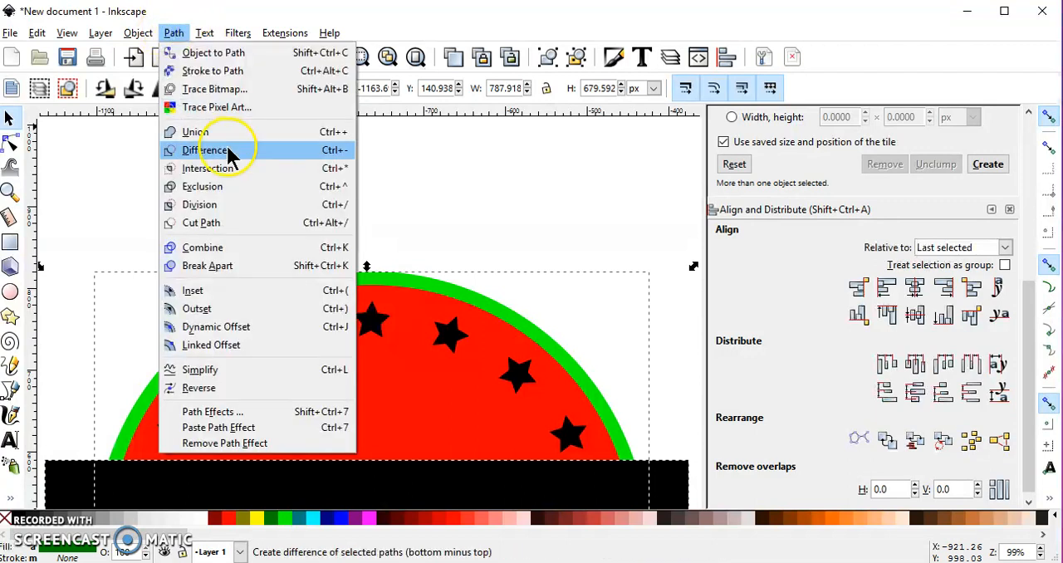
{"action": "left_click", "coordinate": [228, 151]}
{"action": "scroll", "coordinate": [315, 360], "scroll_direction": "down", "scroll_amount": 4, "text": "ctrl"}
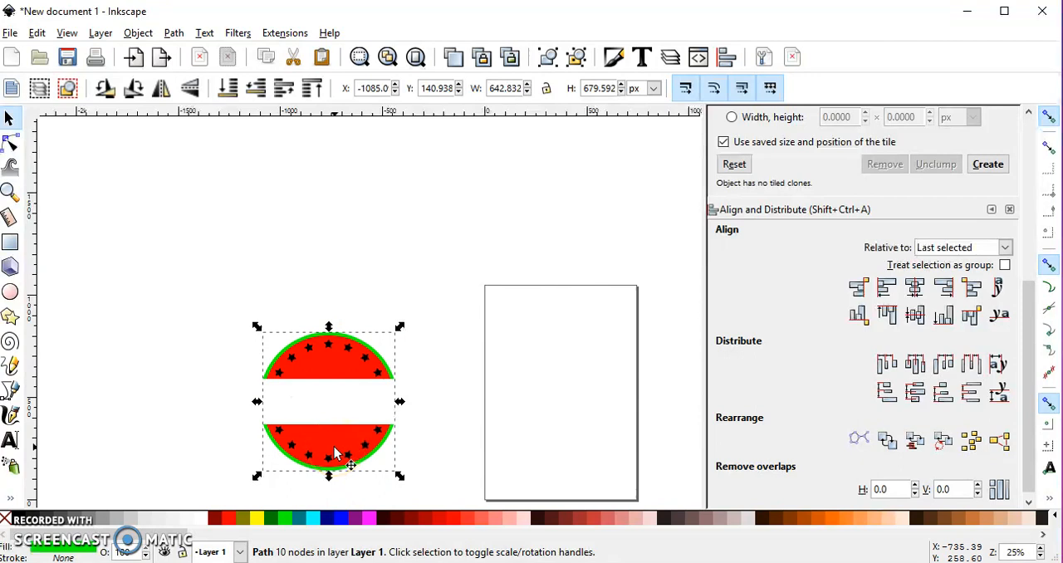
Add the text "I" in Arial at size 72 on the upper red part of the badge.
{"action": "left_click", "coordinate": [9, 440]}
{"action": "left_click", "coordinate": [322, 375]}
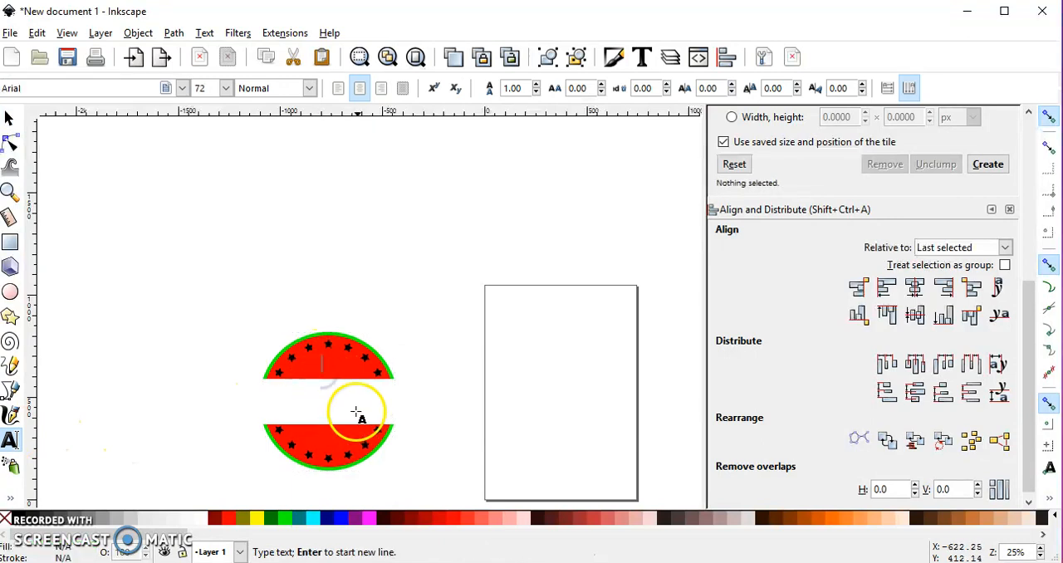
{"action": "type", "text": "j"}
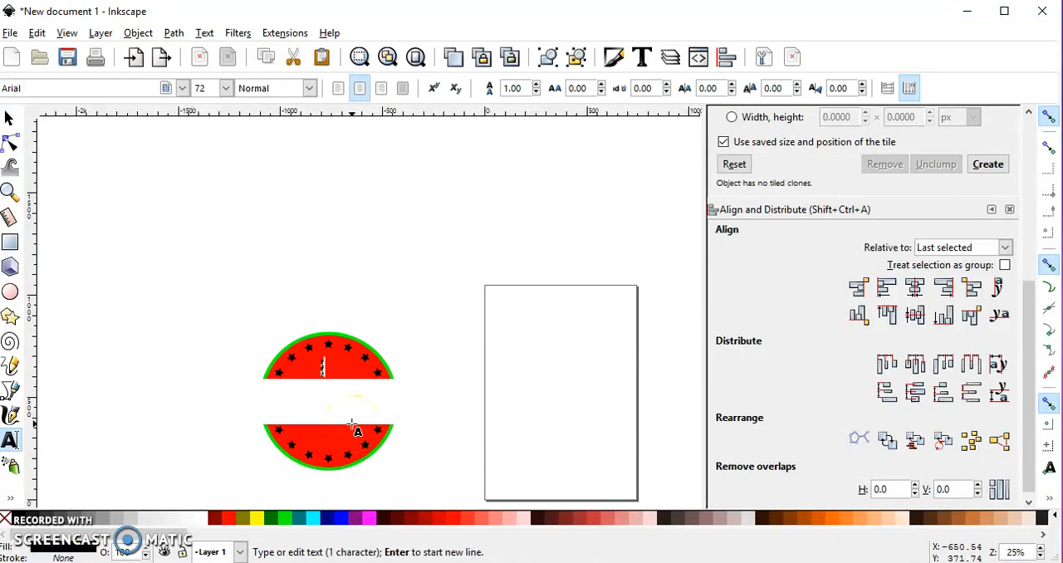
{"action": "left_click", "coordinate": [10, 123]}
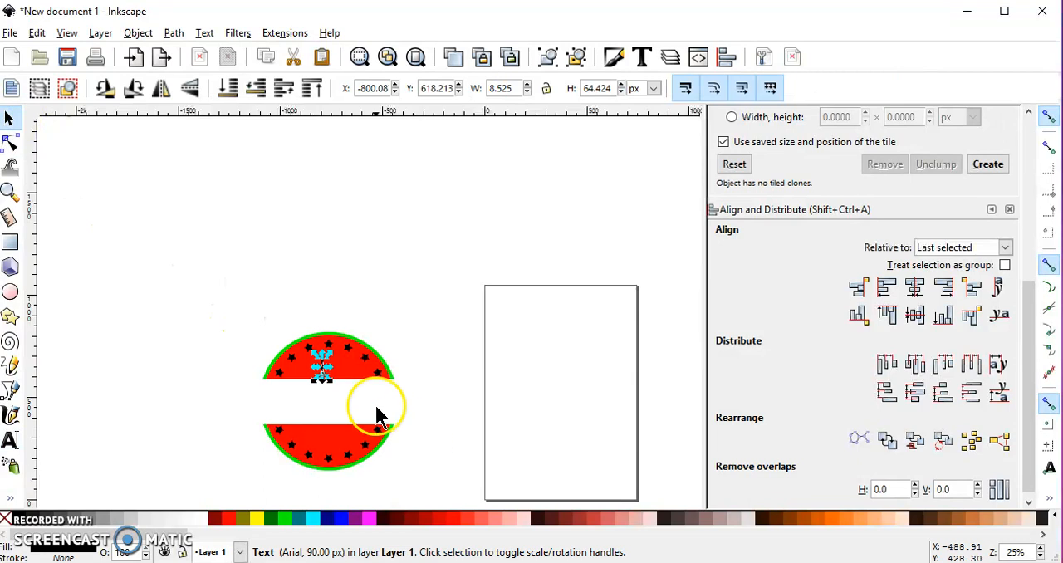
Enlarge the text "I" on the badge's upper red part and set its font to Impact.
{"action": "left_click_drag", "start_coordinate": [332, 379], "coordinate": [343, 390]}
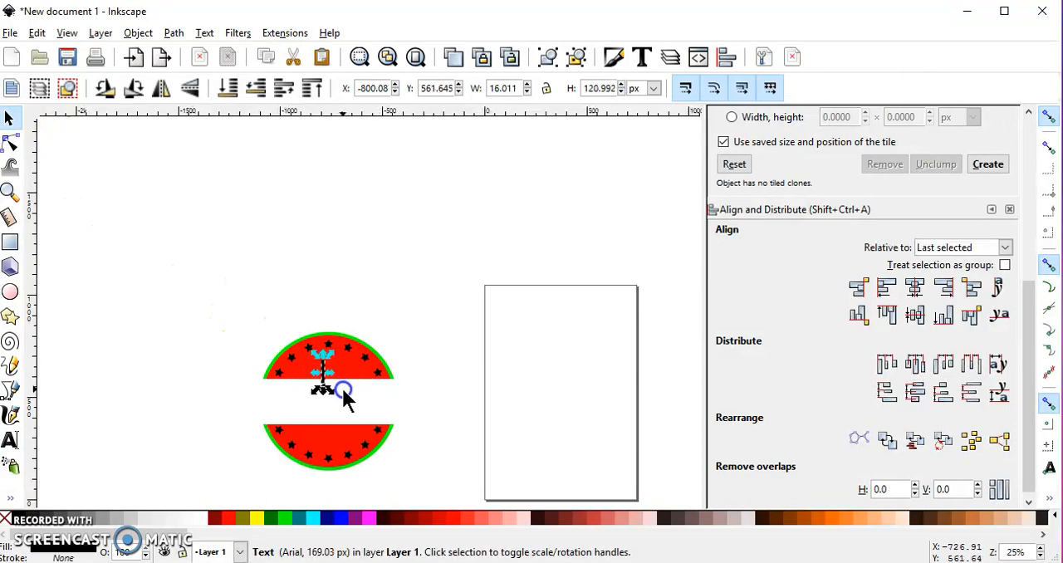
{"action": "left_click", "coordinate": [11, 443]}
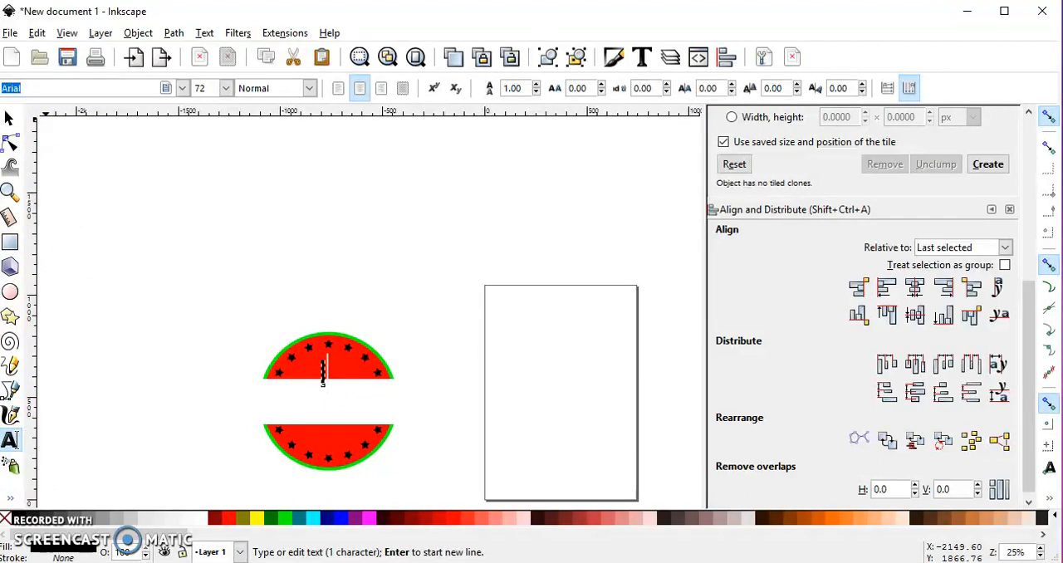
{"action": "type", "text": "im"}
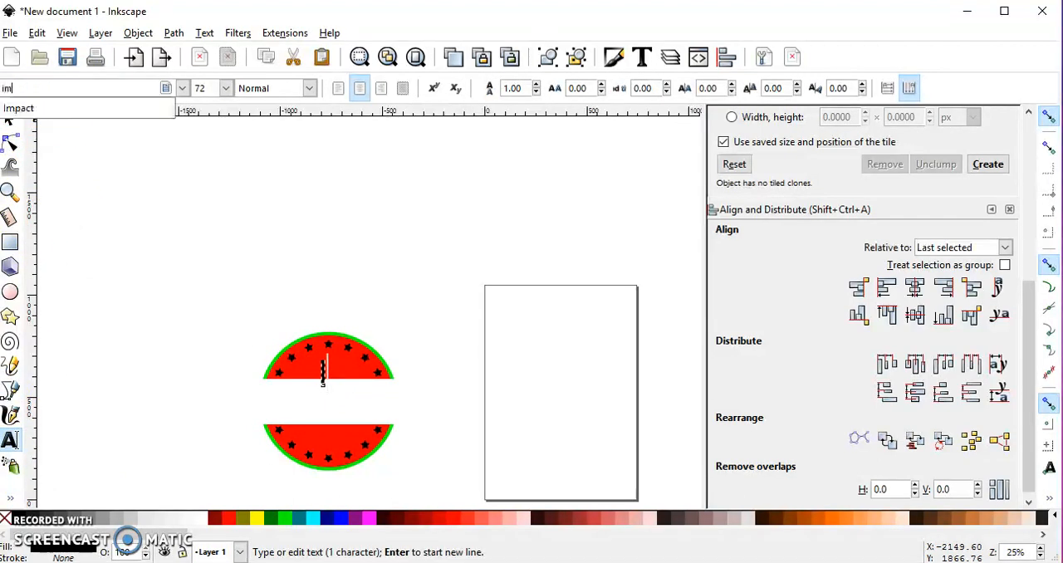
{"action": "left_click", "coordinate": [50, 83]}
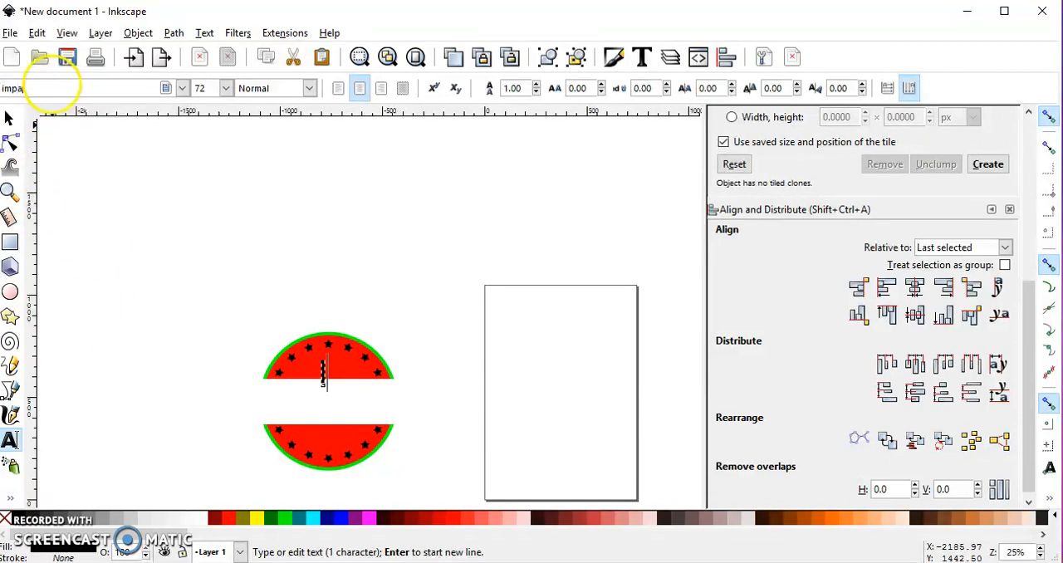
{"action": "left_click", "coordinate": [65, 108]}
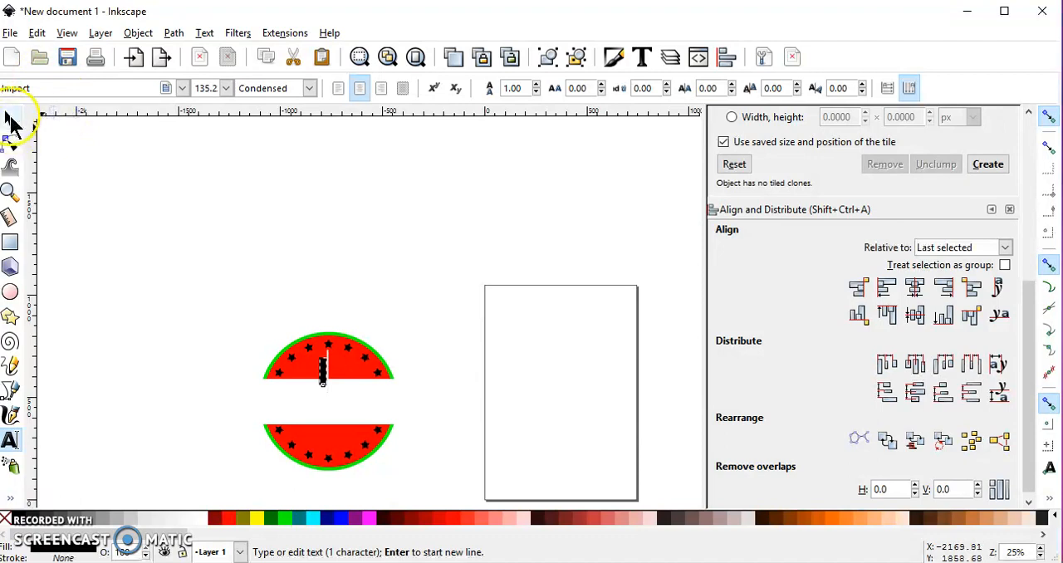
Resize the letter "I" to about 30 by 117 px and place it directly under the top middle star.
{"action": "left_click", "coordinate": [10, 118]}
{"action": "scroll", "coordinate": [324, 368], "scroll_direction": "up", "scroll_amount": 3}
{"action": "left_click_drag", "start_coordinate": [361, 339], "coordinate": [375, 318]}
{"action": "left_click_drag", "start_coordinate": [388, 358], "coordinate": [388, 352], "text": "ctrl"}
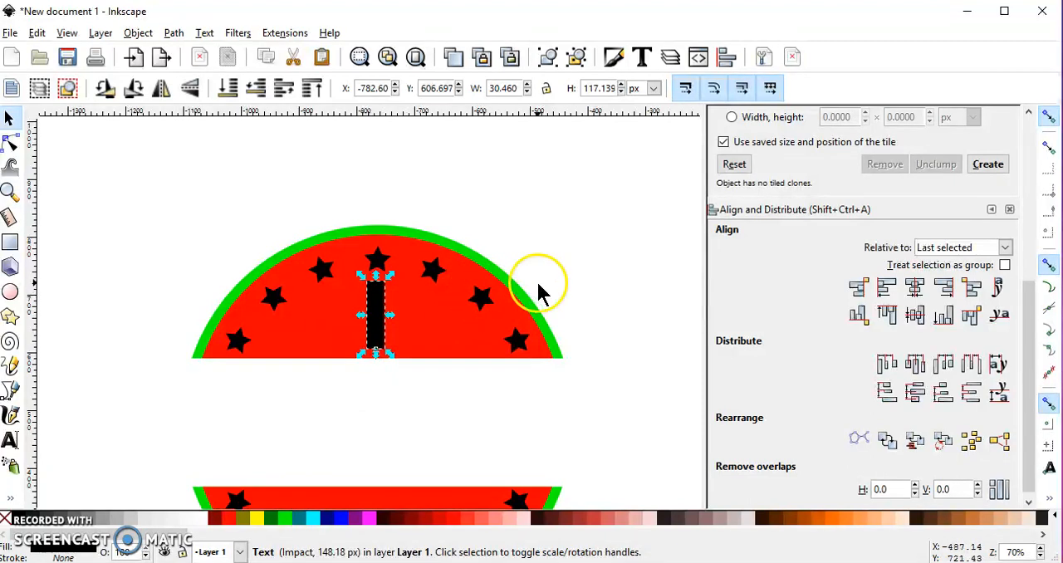
Duplicate the letter "I" in place on the upper red part of the badge.
{"action": "left_click", "coordinate": [378, 330]}
{"action": "left_click", "coordinate": [390, 385]}
{"action": "left_click", "coordinate": [376, 311]}
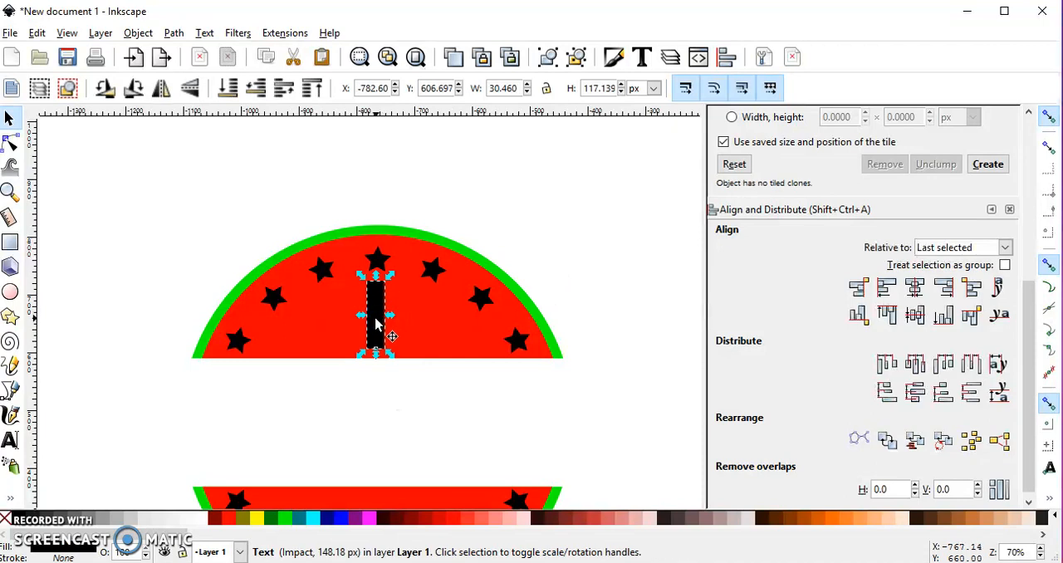
{"action": "key", "text": "ctrl+c"}
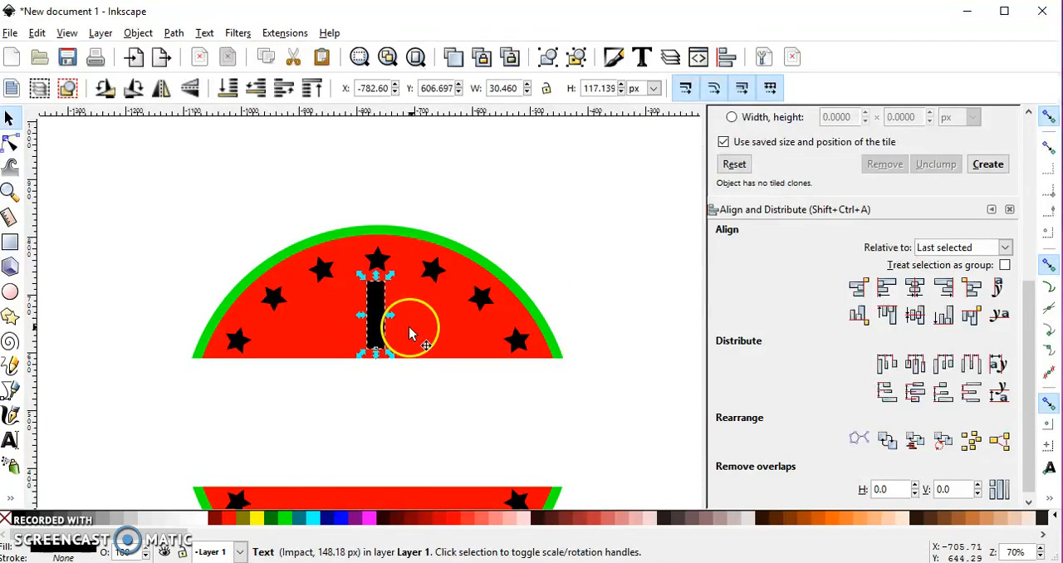
Subtract one copy of the letter "I" from the red circle with Difference.
{"action": "left_click", "coordinate": [605, 237]}
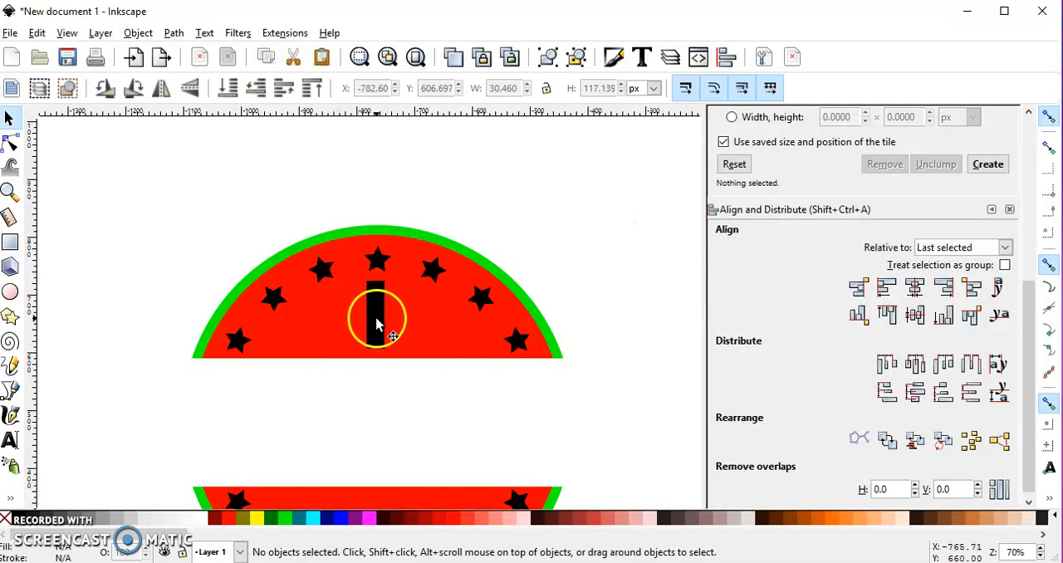
{"action": "left_click", "coordinate": [374, 323]}
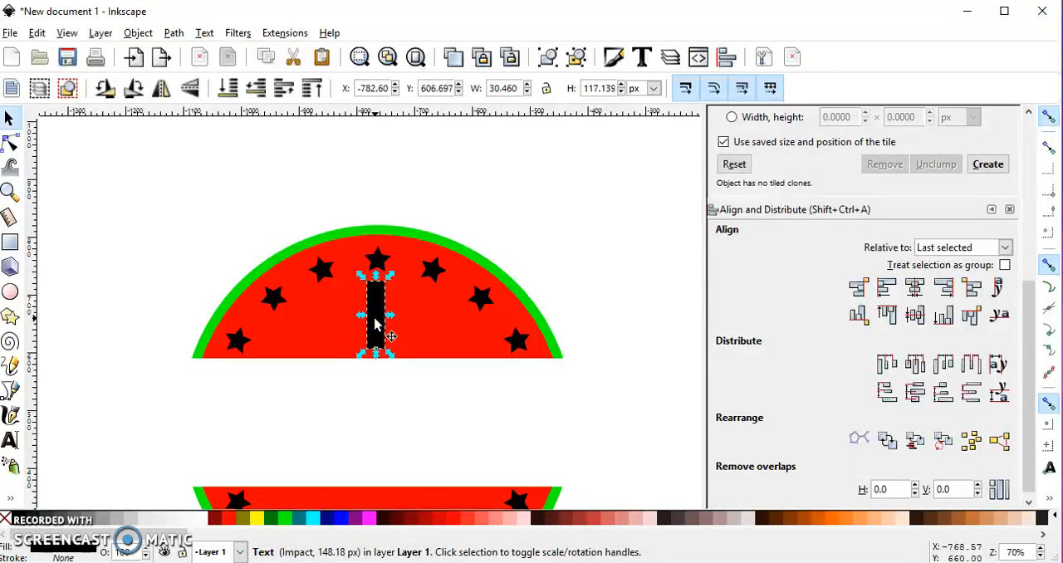
{"action": "left_click", "coordinate": [432, 328], "text": "shift"}
{"action": "left_click", "coordinate": [396, 323]}
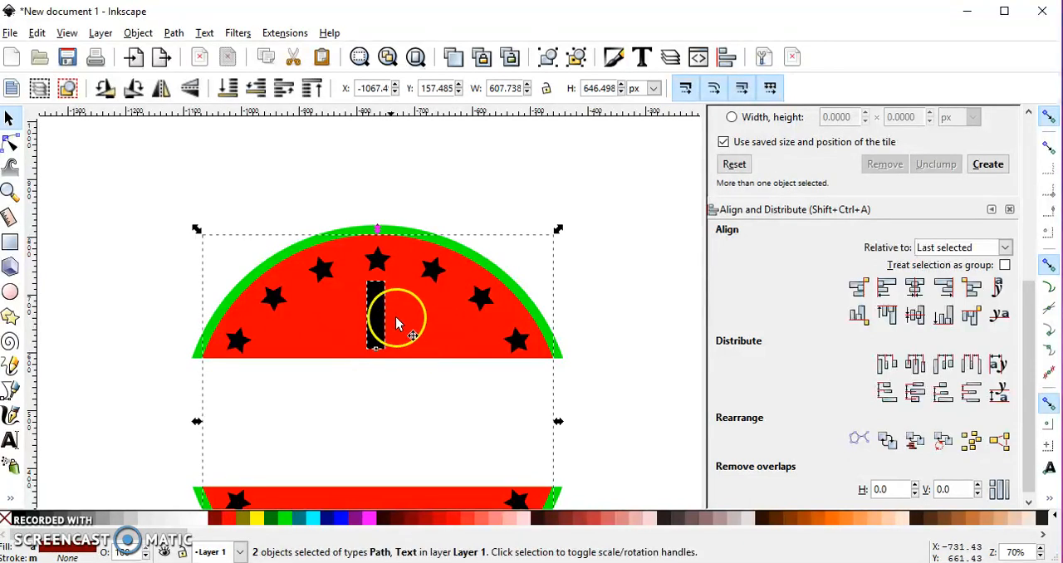
{"action": "left_click", "coordinate": [173, 34]}
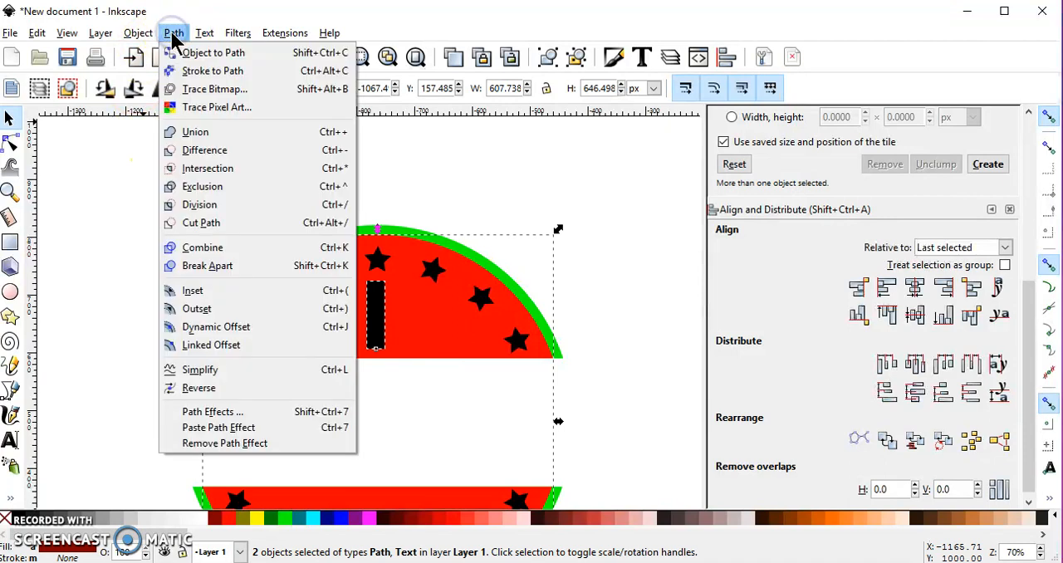
{"action": "left_click", "coordinate": [218, 149]}
Subtract the remaining black letter "I" from the green circle with Difference.
{"action": "left_click", "coordinate": [344, 318]}
{"action": "left_click", "coordinate": [372, 315]}
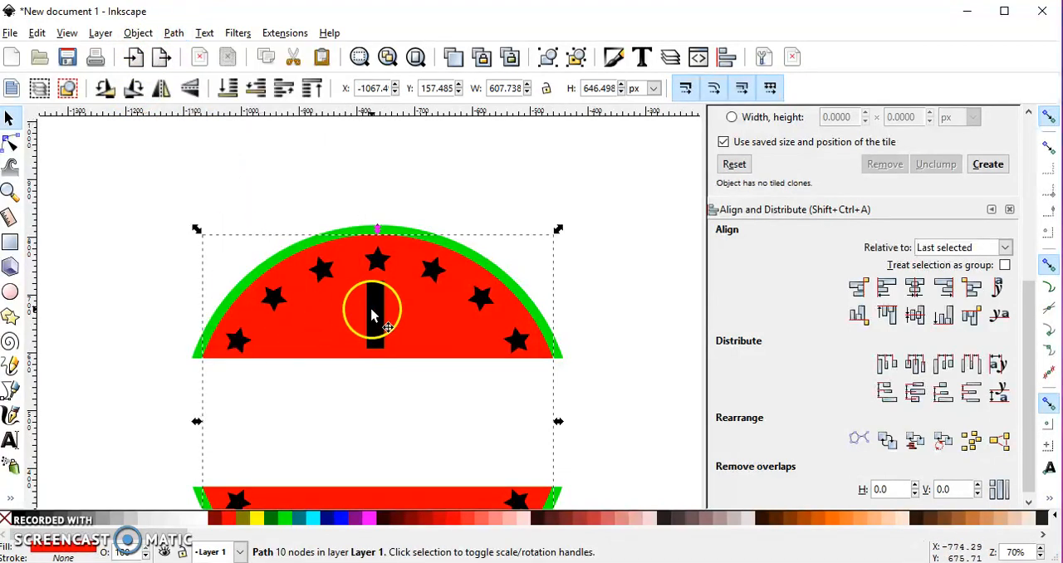
{"action": "left_click", "coordinate": [377, 314]}
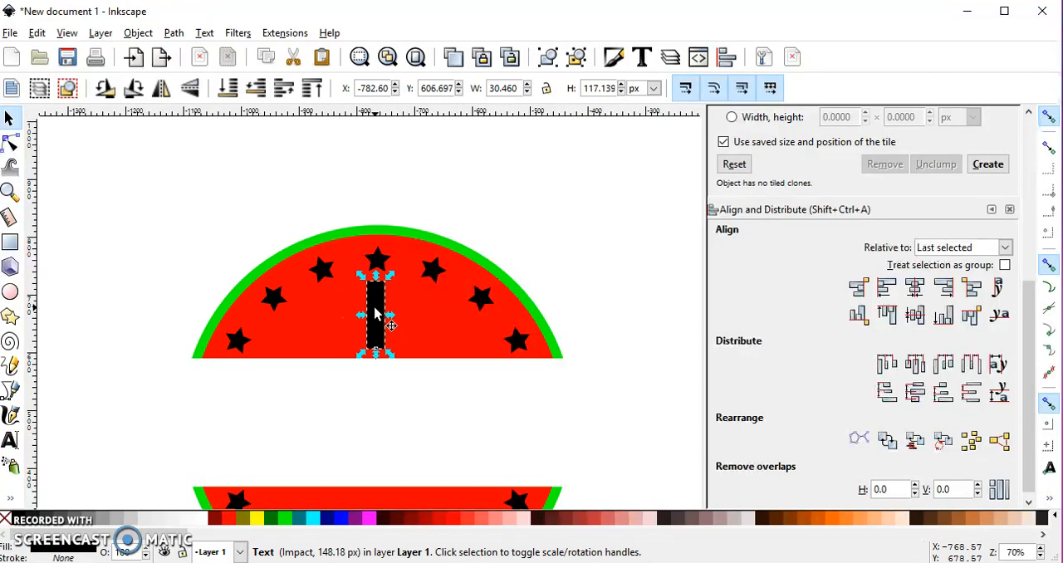
{"action": "left_click", "coordinate": [471, 251], "text": "shift"}
{"action": "left_click", "coordinate": [174, 32]}
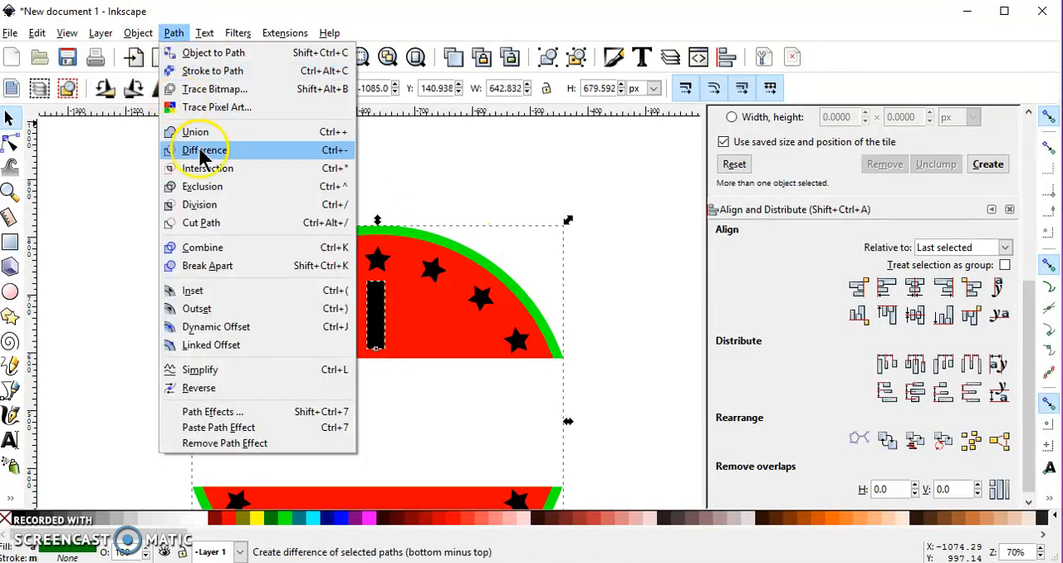
{"action": "left_click", "coordinate": [203, 150]}
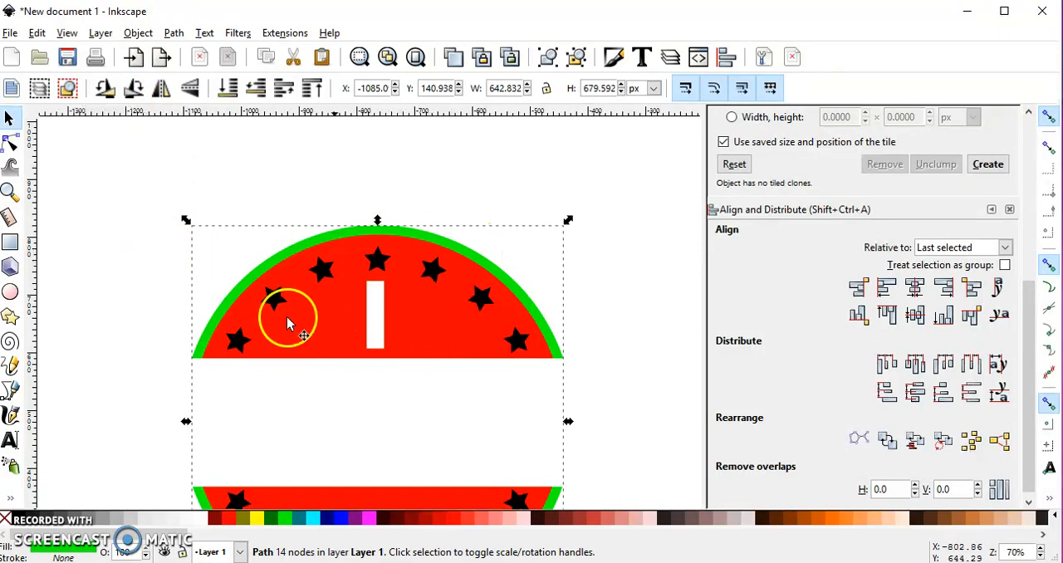
{"action": "scroll", "coordinate": [373, 332], "scroll_direction": "down", "scroll_amount": 2}
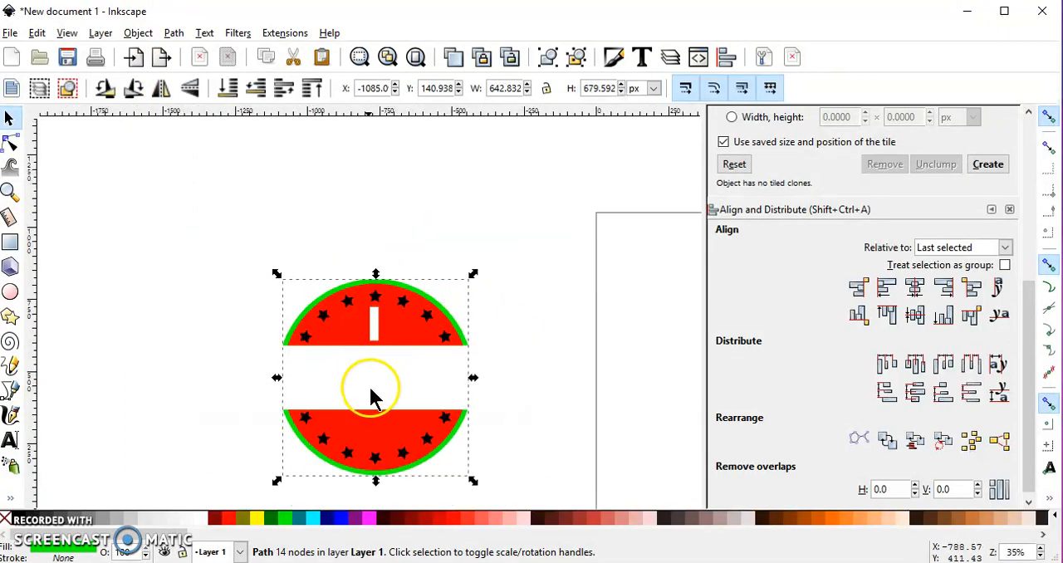